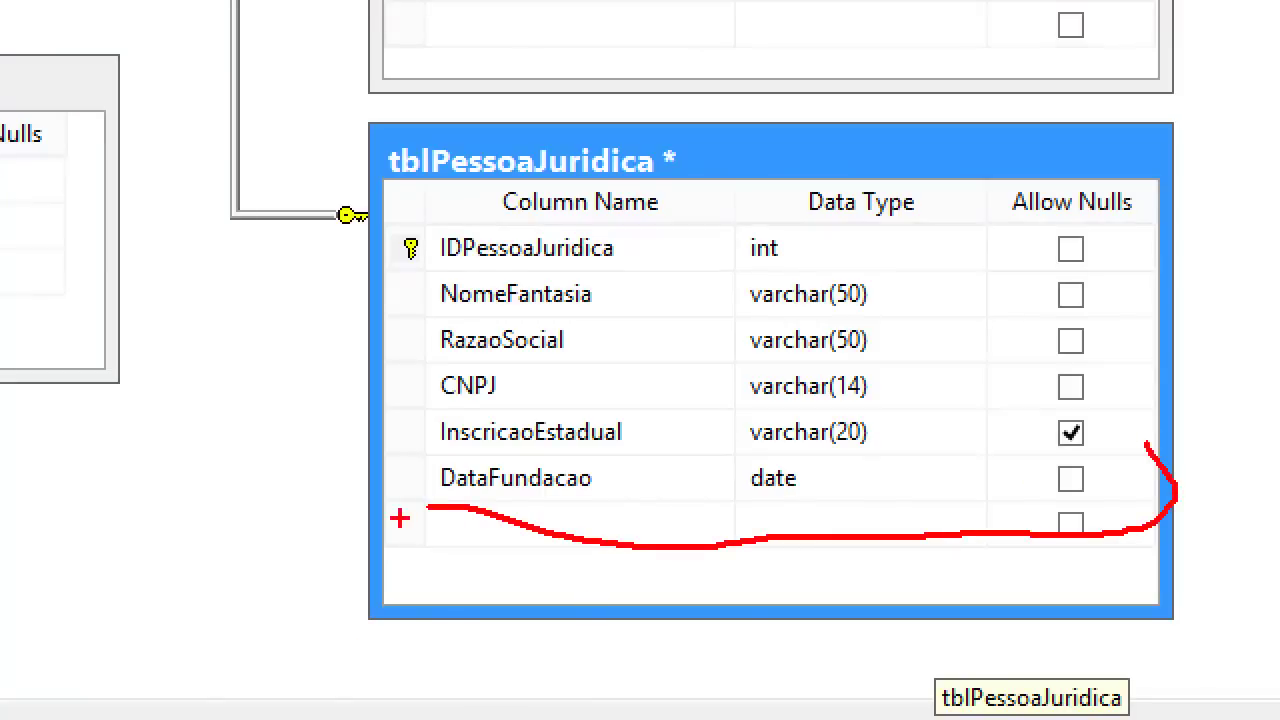
Save the database diagram and confirm writing the changes in tblPessoa and tblPessoaJuridica to the database
{"action": "left_click_drag", "start_coordinate": [436, 518], "coordinate": [360, 484]}
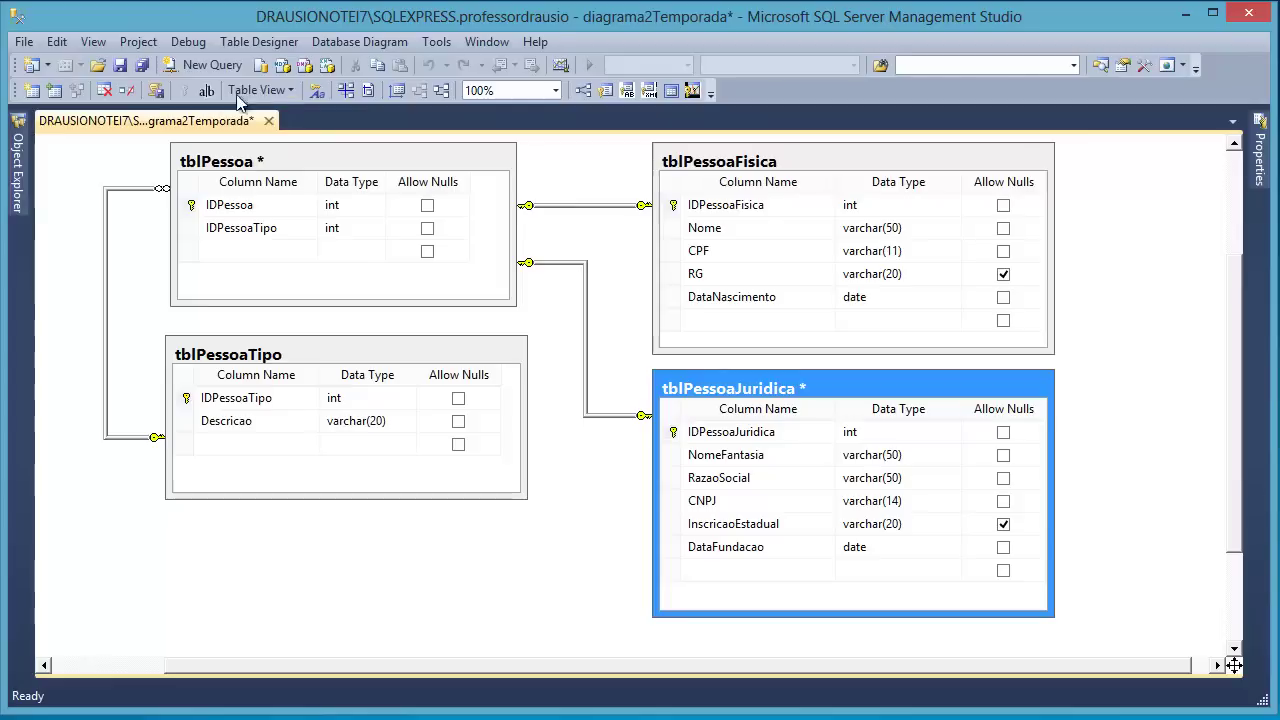
{"action": "left_click", "coordinate": [119, 66]}
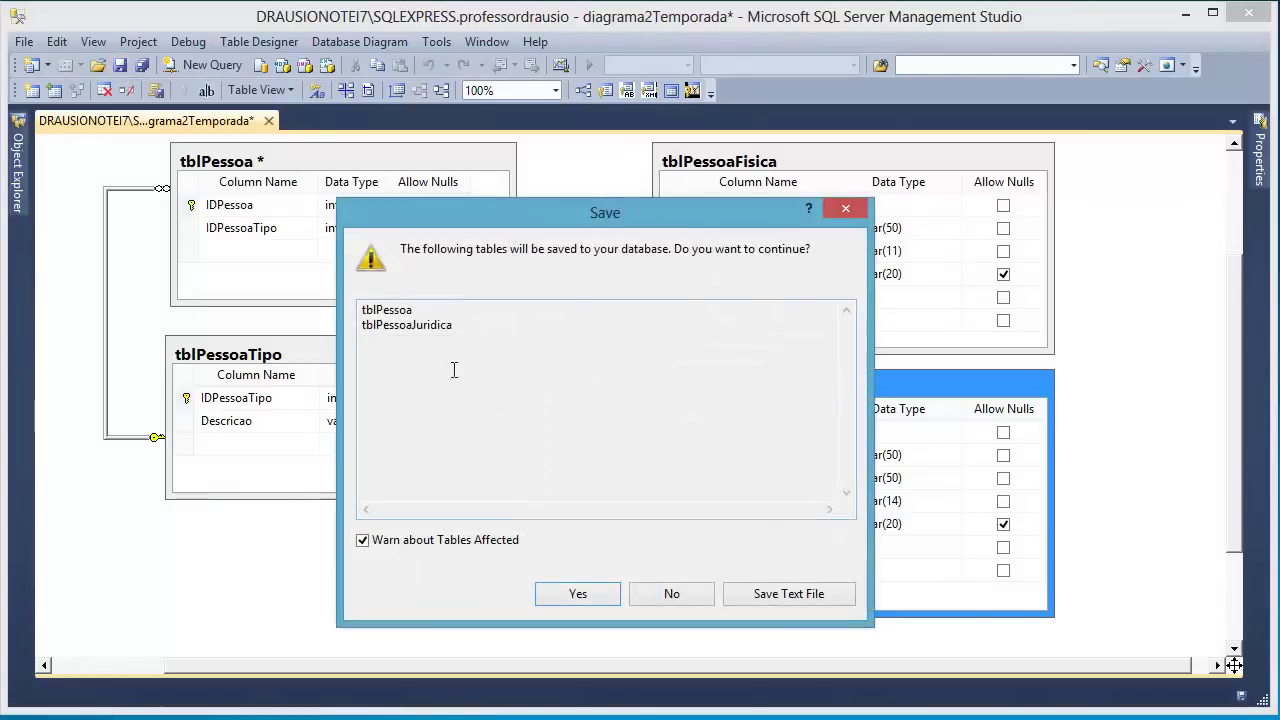
{"action": "left_click", "coordinate": [566, 592]}
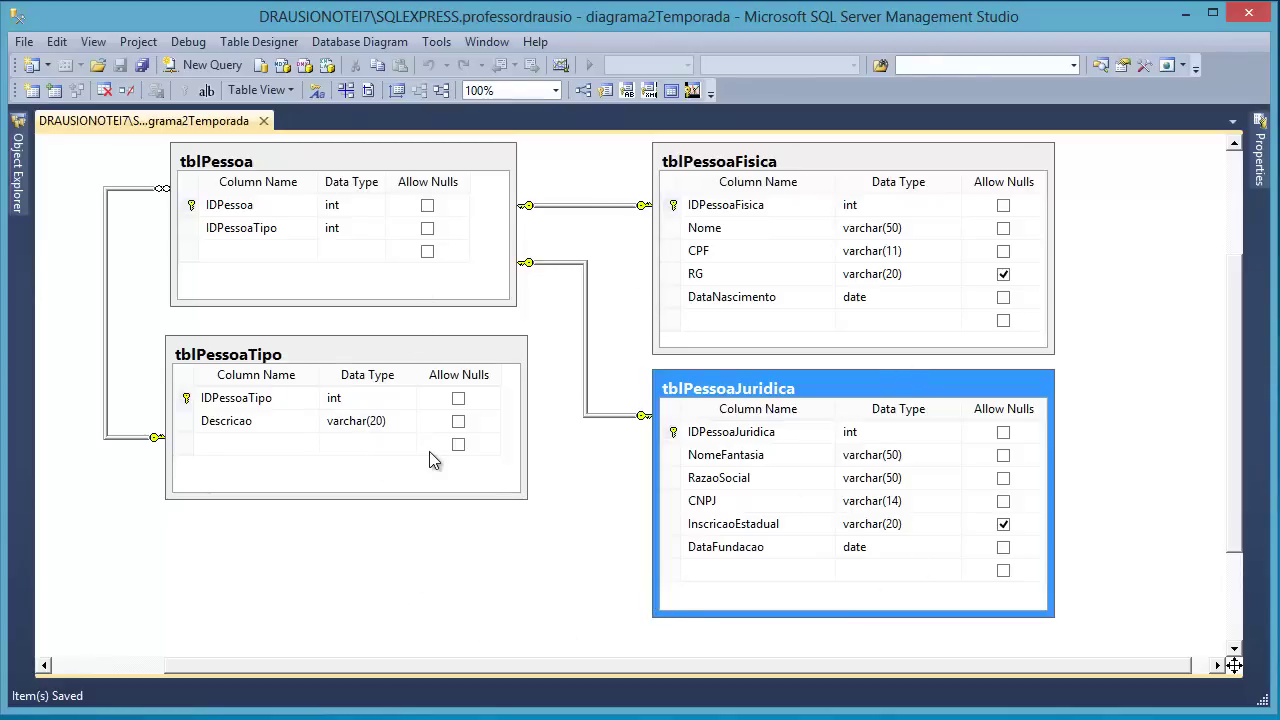
{"action": "left_click", "coordinate": [555, 462]}
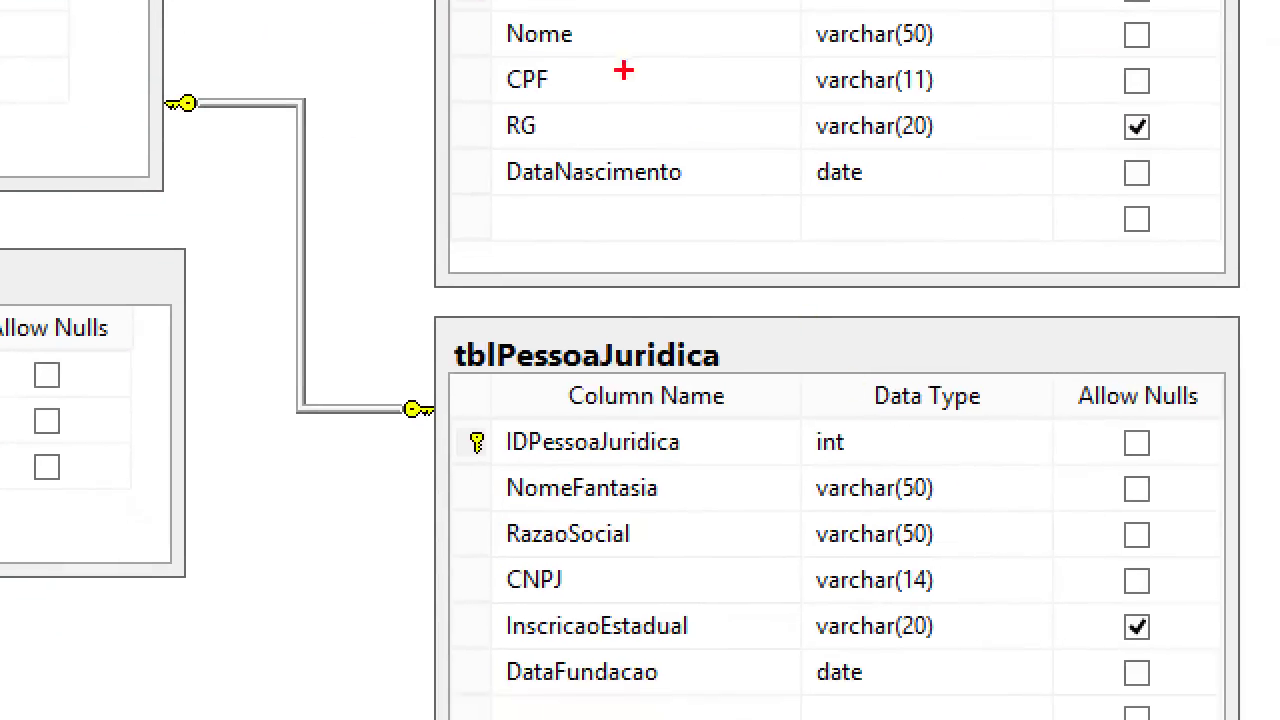
{"action": "left_click_drag", "start_coordinate": [509, 94], "coordinate": [271, 120]}
{"action": "left_click_drag", "start_coordinate": [496, 578], "coordinate": [2, 616]}
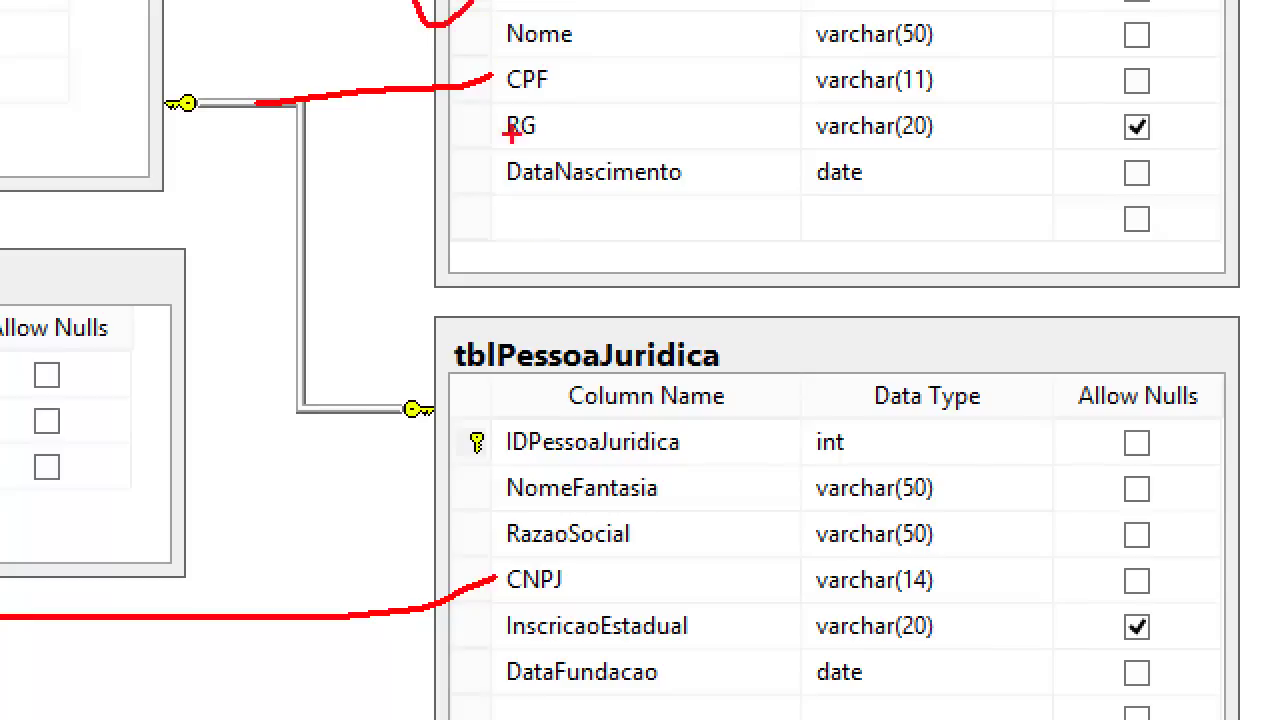
{"action": "mouse_move", "coordinate": [481, 411]}
{"action": "left_mouse_down"}
{"action": "mouse_move", "coordinate": [447, 448]}
{"action": "mouse_move", "coordinate": [428, 407]}
{"action": "left_mouse_up"}
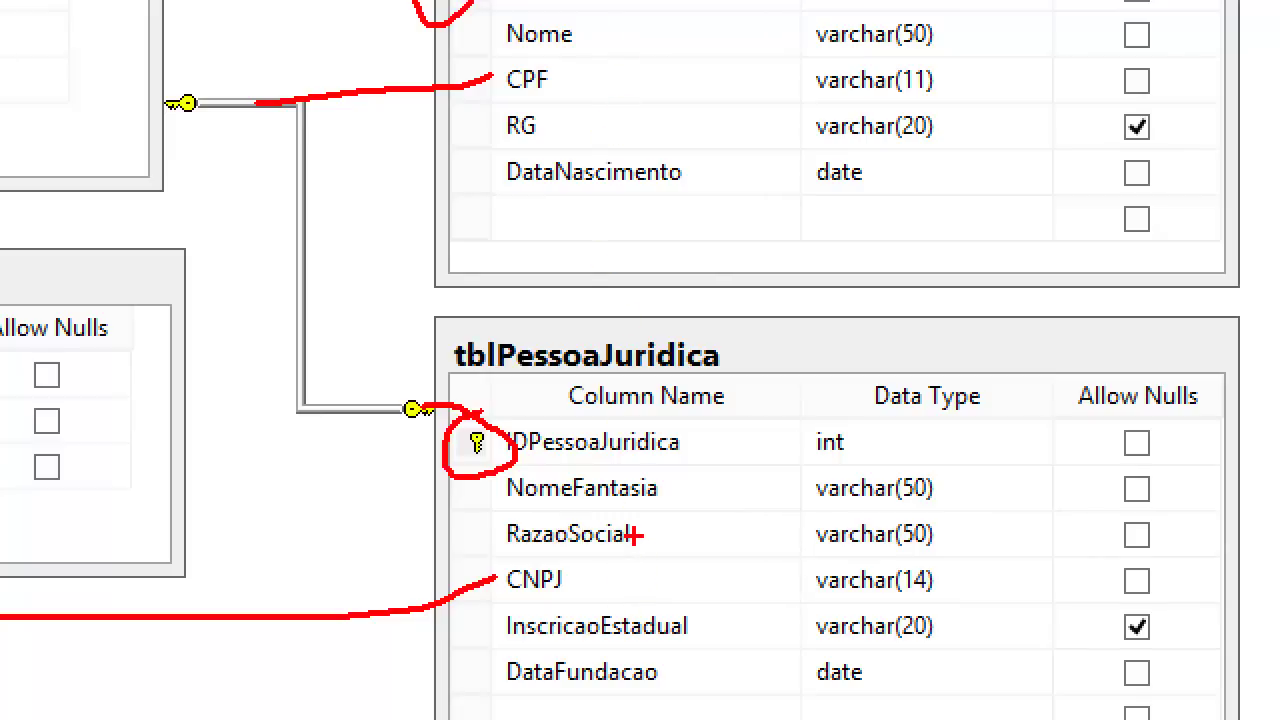
{"action": "key", "text": "Escape"}
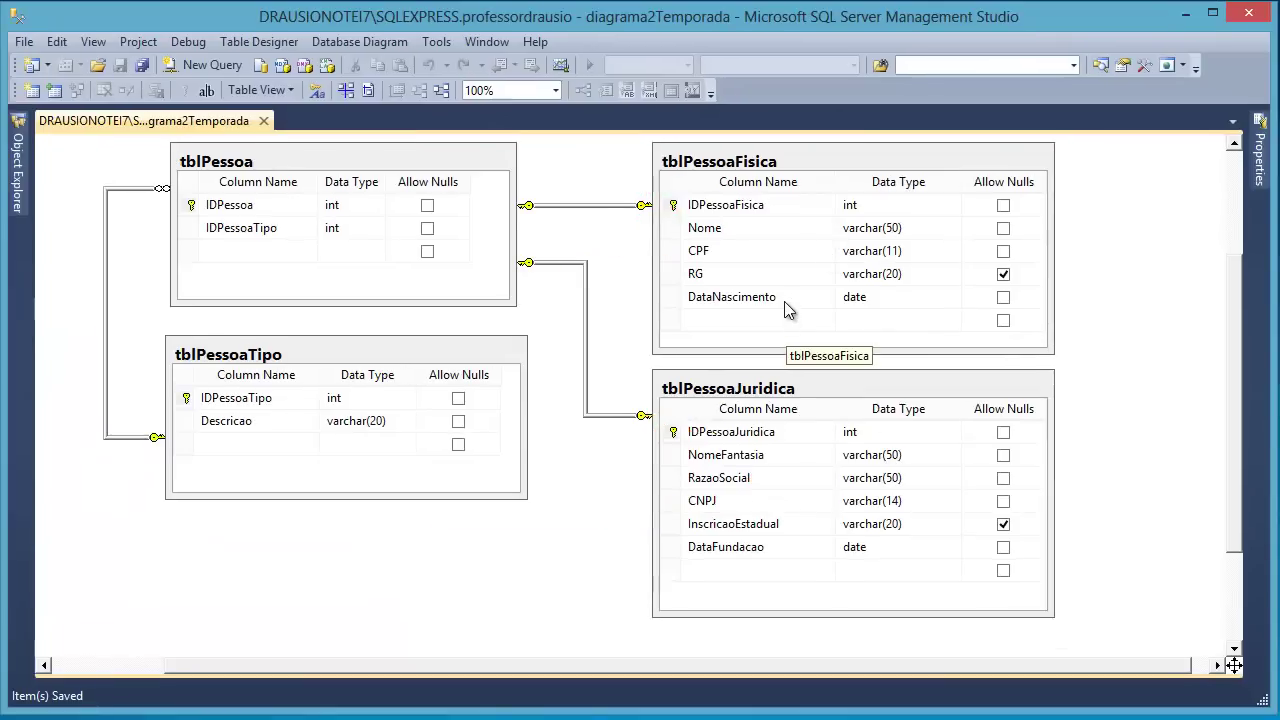
Open the Indexes/Keys settings of tblPessoaJuridica from its CNPJ column
{"action": "left_click", "coordinate": [692, 501]}
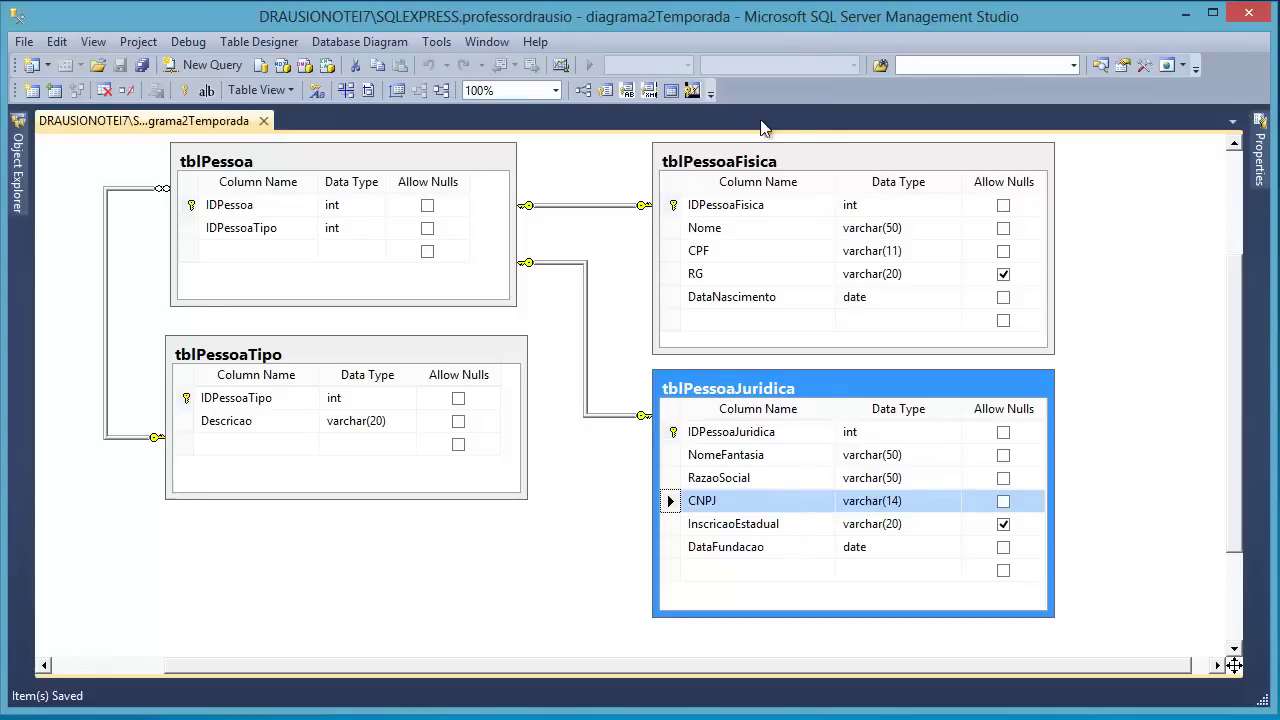
{"action": "left_click", "coordinate": [1094, 301]}
{"action": "scroll", "coordinate": [1094, 301], "scroll_direction": "down", "scroll_amount": 3}
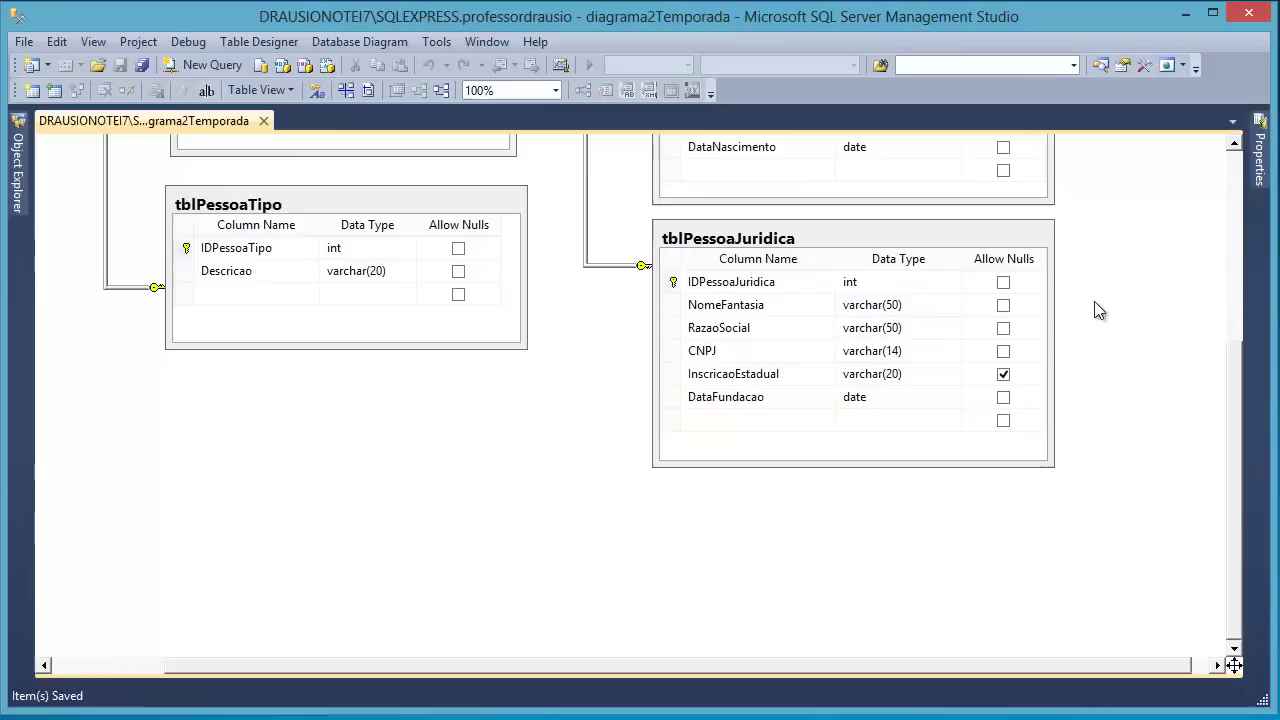
{"action": "left_click", "coordinate": [670, 352]}
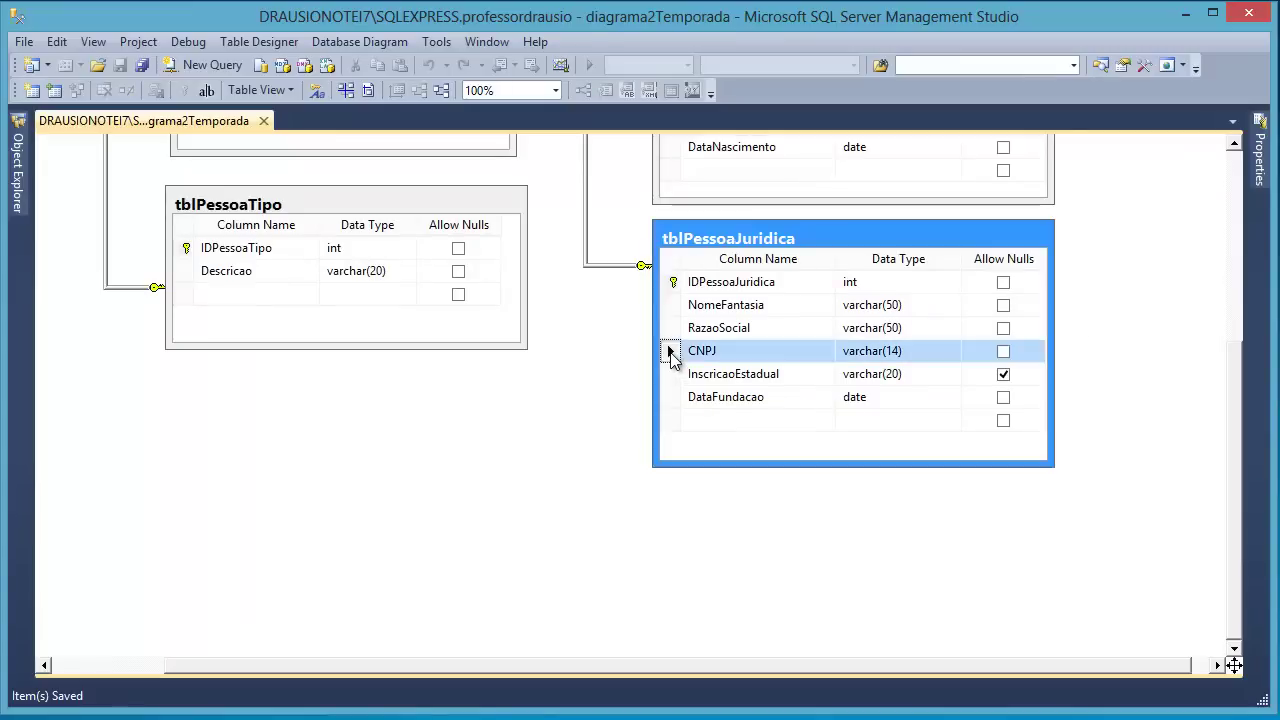
{"action": "right_click", "coordinate": [670, 352]}
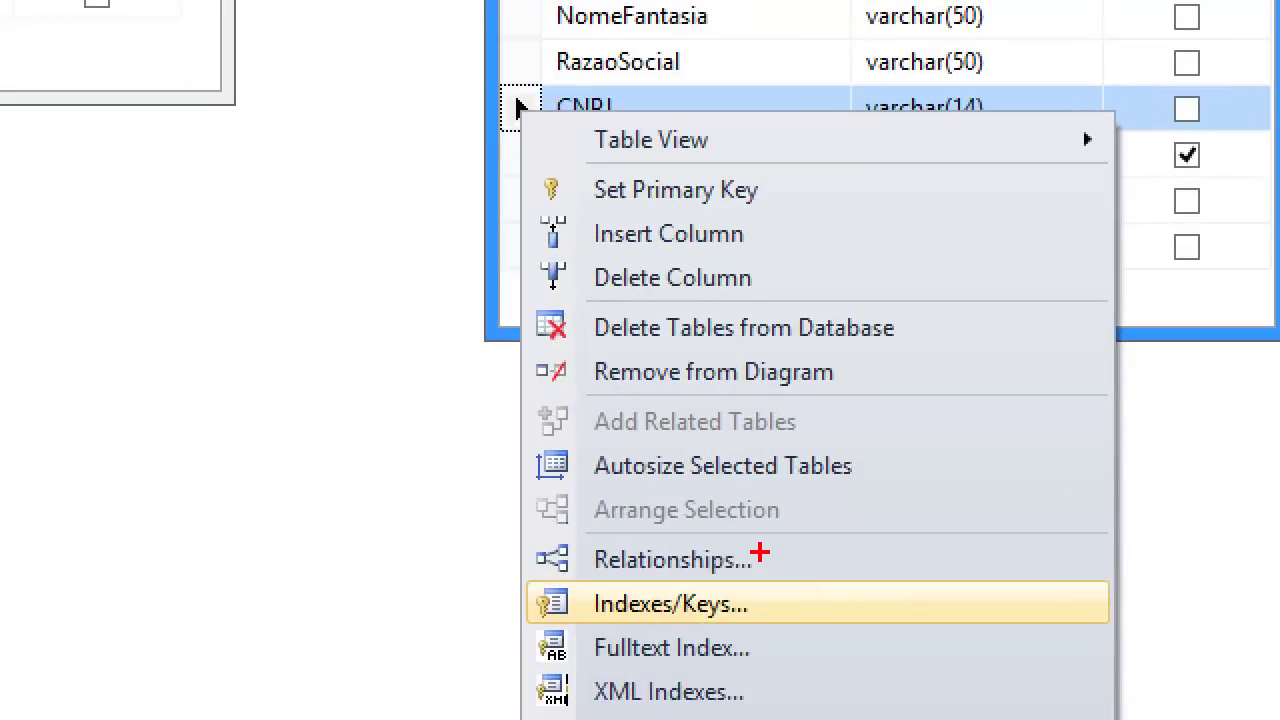
{"action": "mouse_move", "coordinate": [760, 552]}
{"action": "left_mouse_down"}
{"action": "mouse_move", "coordinate": [456, 612]}
{"action": "mouse_move", "coordinate": [762, 634]}
{"action": "mouse_move", "coordinate": [728, 566]}
{"action": "left_mouse_up"}
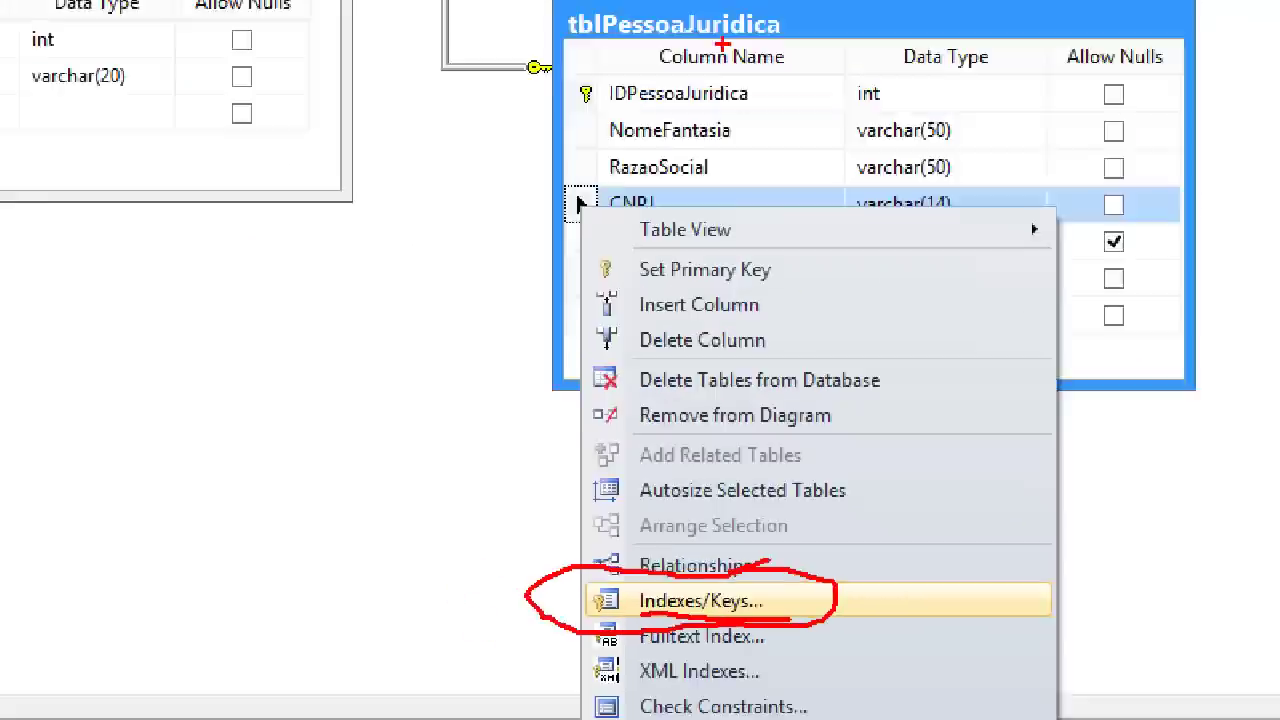
{"action": "left_click", "coordinate": [700, 604]}
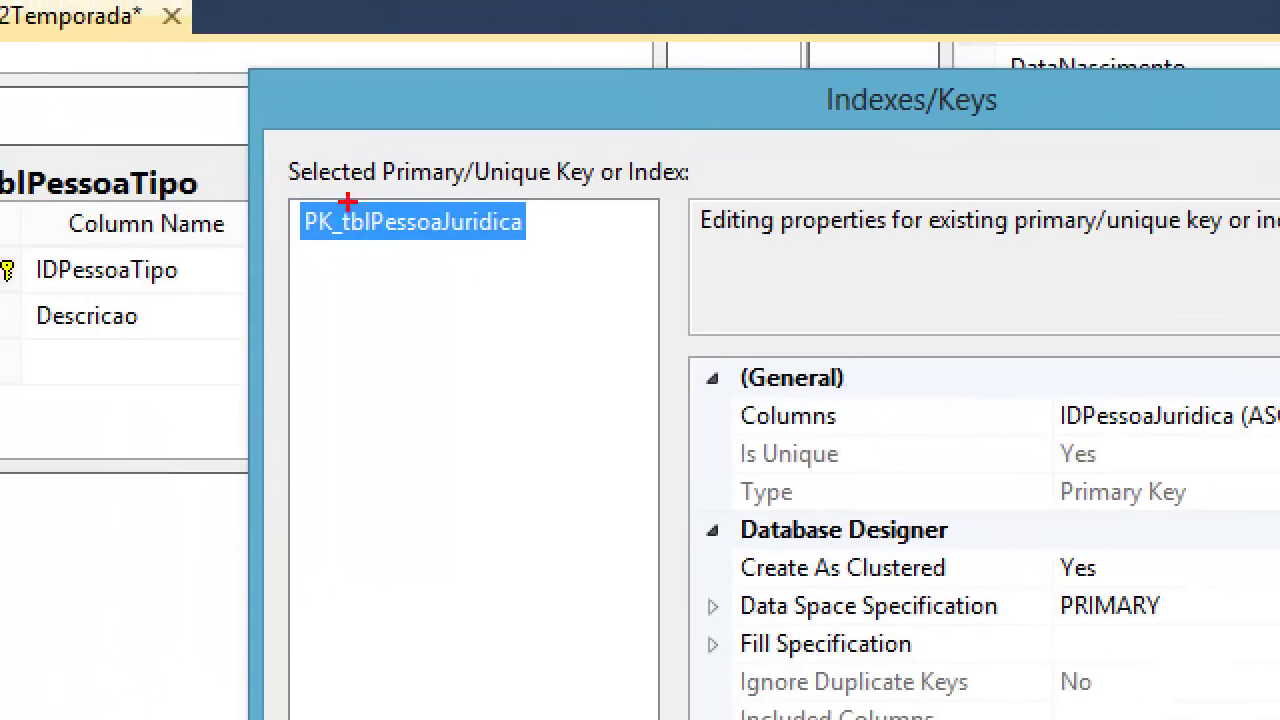
Add a new index to tblPessoaJuridica and select it for editing
{"action": "mouse_move", "coordinate": [323, 166]}
{"action": "left_mouse_down"}
{"action": "mouse_move", "coordinate": [378, 280]}
{"action": "mouse_move", "coordinate": [575, 172]}
{"action": "mouse_move", "coordinate": [292, 146]}
{"action": "left_mouse_up"}
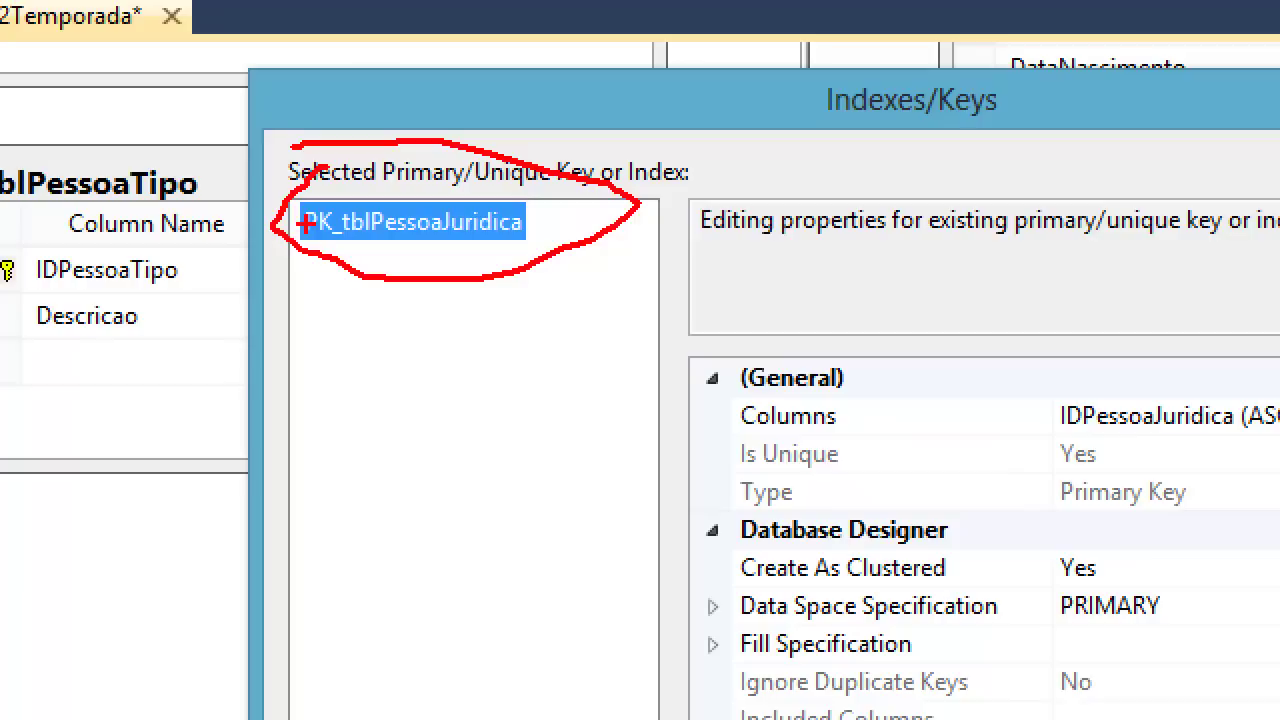
{"action": "left_click_drag", "start_coordinate": [307, 243], "coordinate": [306, 372]}
{"action": "left_click_drag", "start_coordinate": [331, 237], "coordinate": [343, 346]}
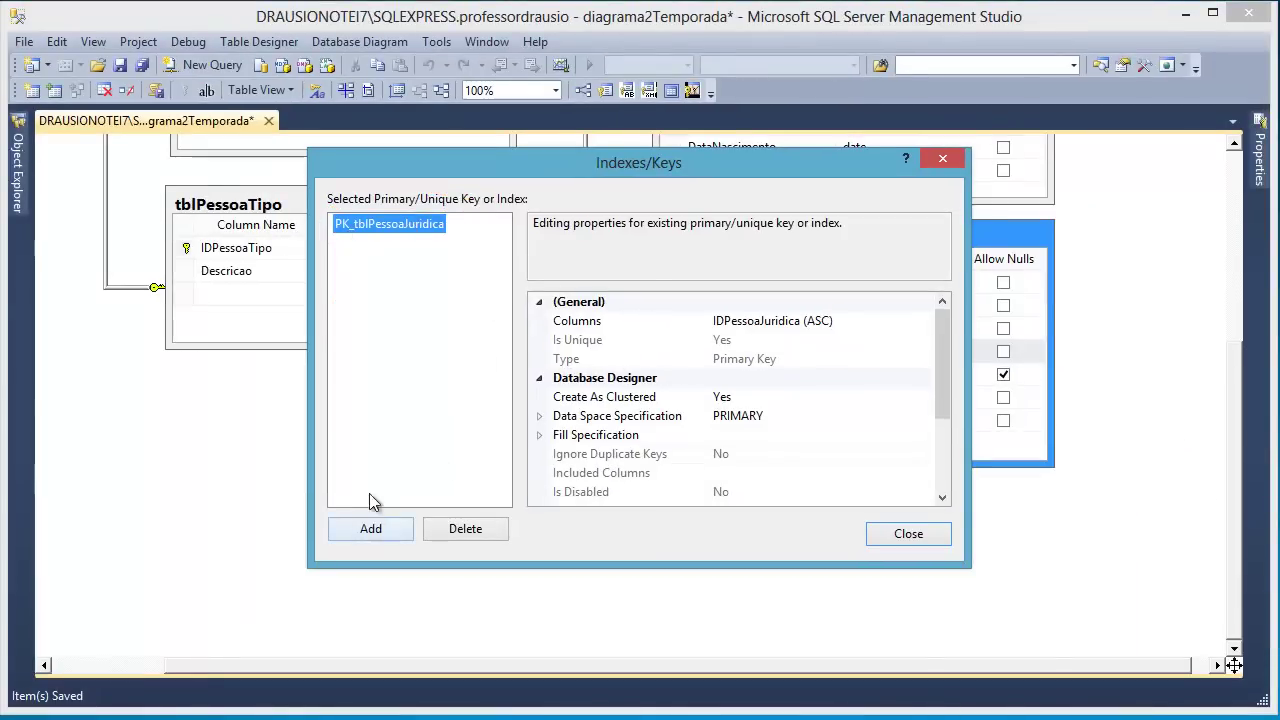
{"action": "key", "text": "ctrl+2"}
{"action": "mouse_move", "coordinate": [355, 483]}
{"action": "left_mouse_down"}
{"action": "mouse_move", "coordinate": [348, 586]}
{"action": "mouse_move", "coordinate": [348, 480]}
{"action": "mouse_move", "coordinate": [295, 505]}
{"action": "left_mouse_up"}
{"action": "key", "text": "Escape"}
{"action": "left_click", "coordinate": [357, 532]}
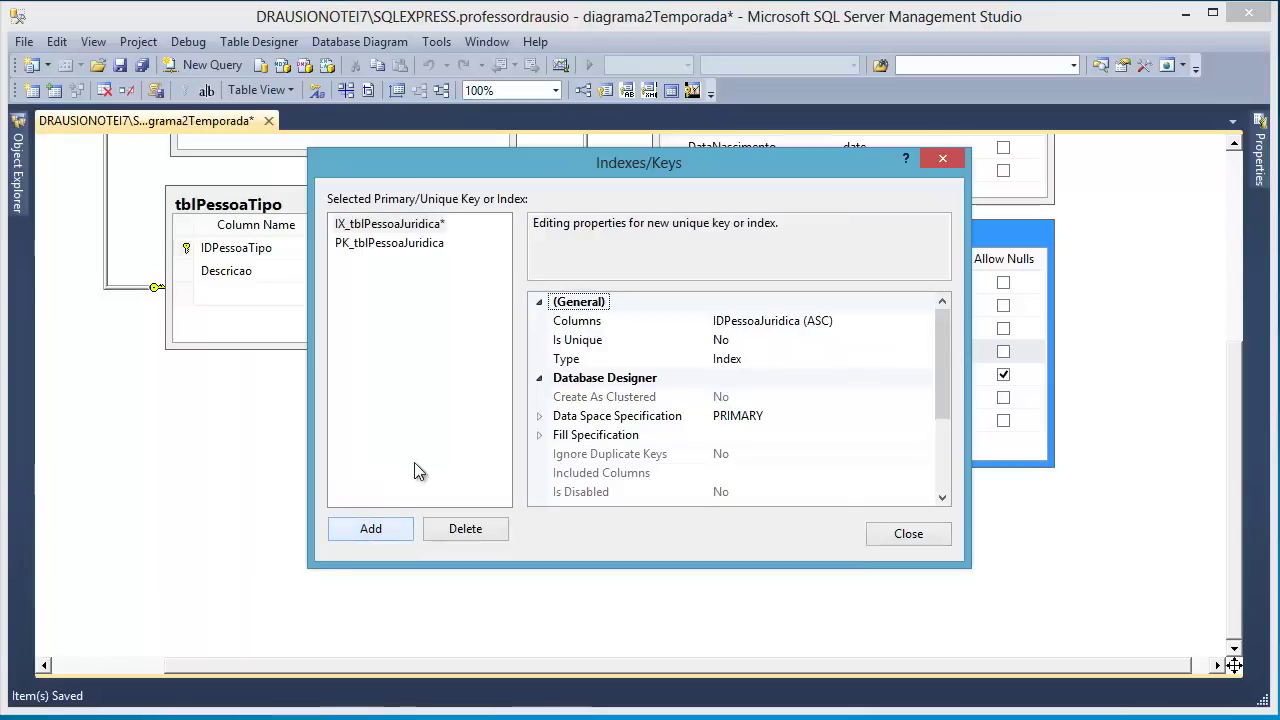
{"action": "left_click", "coordinate": [398, 230]}
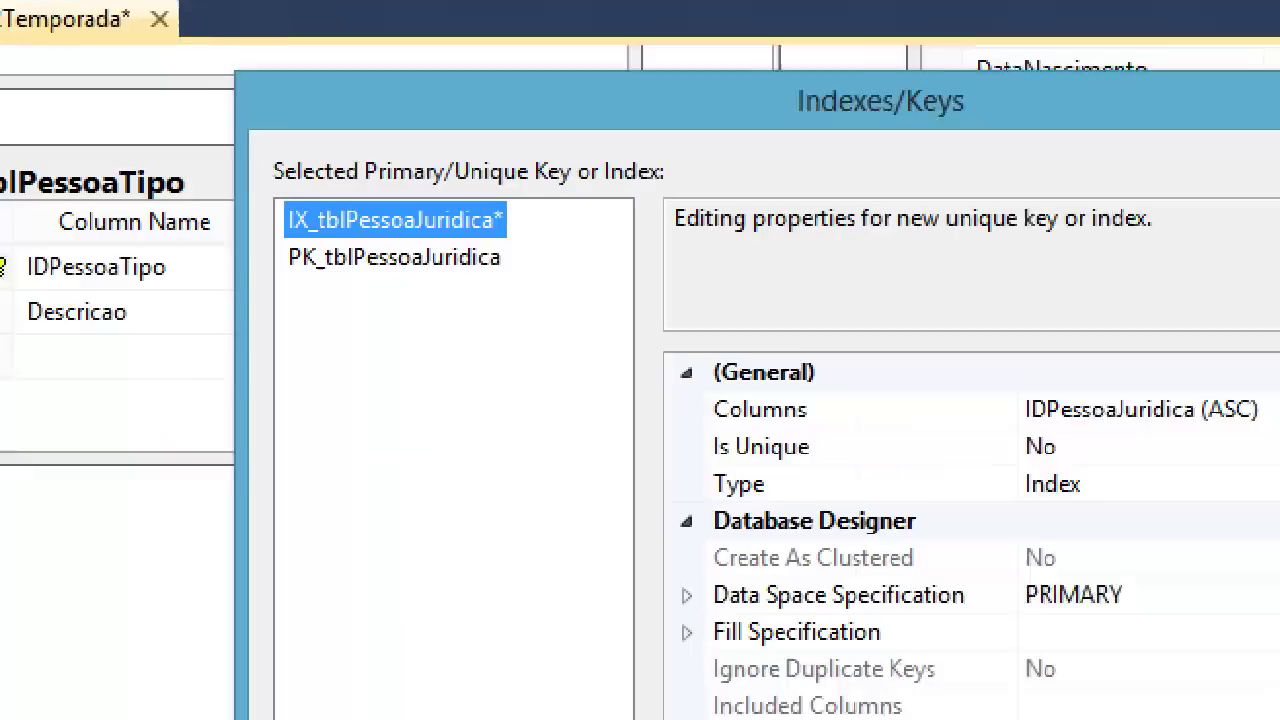
{"action": "key", "text": "ctrl+2"}
{"action": "left_click_drag", "start_coordinate": [299, 196], "coordinate": [382, 111]}
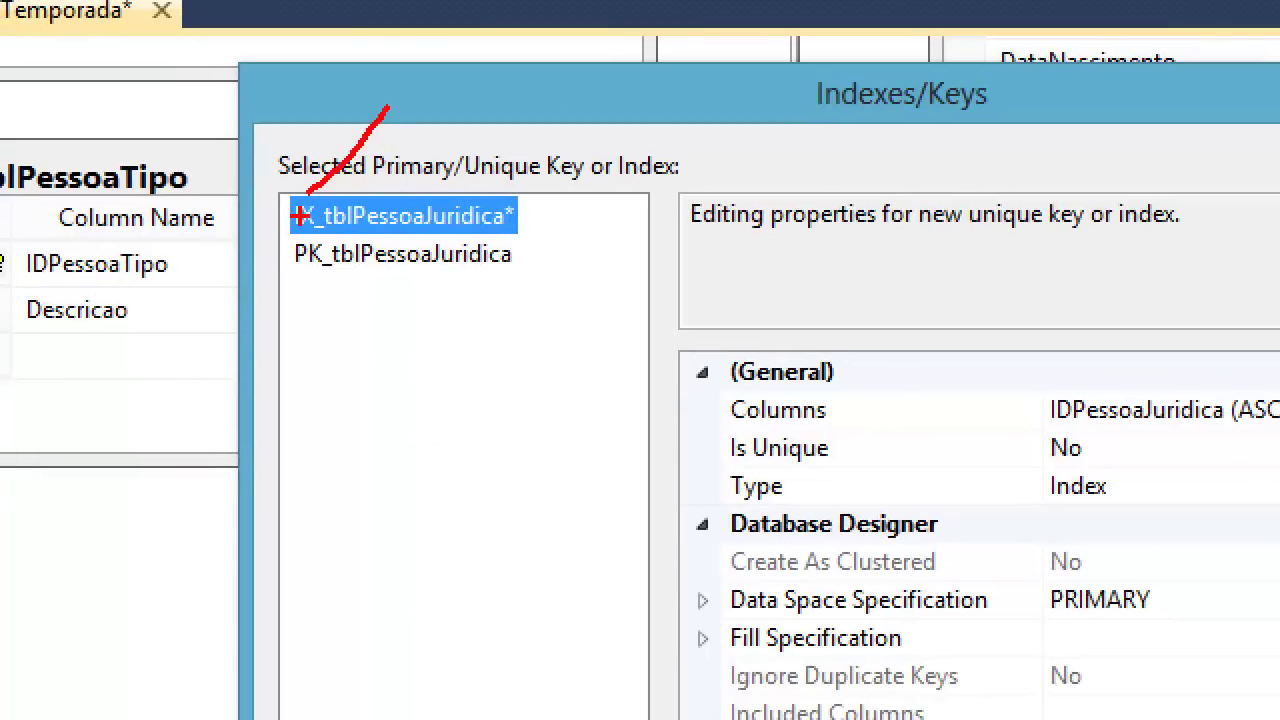
{"action": "mouse_move", "coordinate": [515, 182]}
{"action": "left_mouse_down"}
{"action": "mouse_move", "coordinate": [522, 238]}
{"action": "mouse_move", "coordinate": [488, 196]}
{"action": "left_mouse_up"}
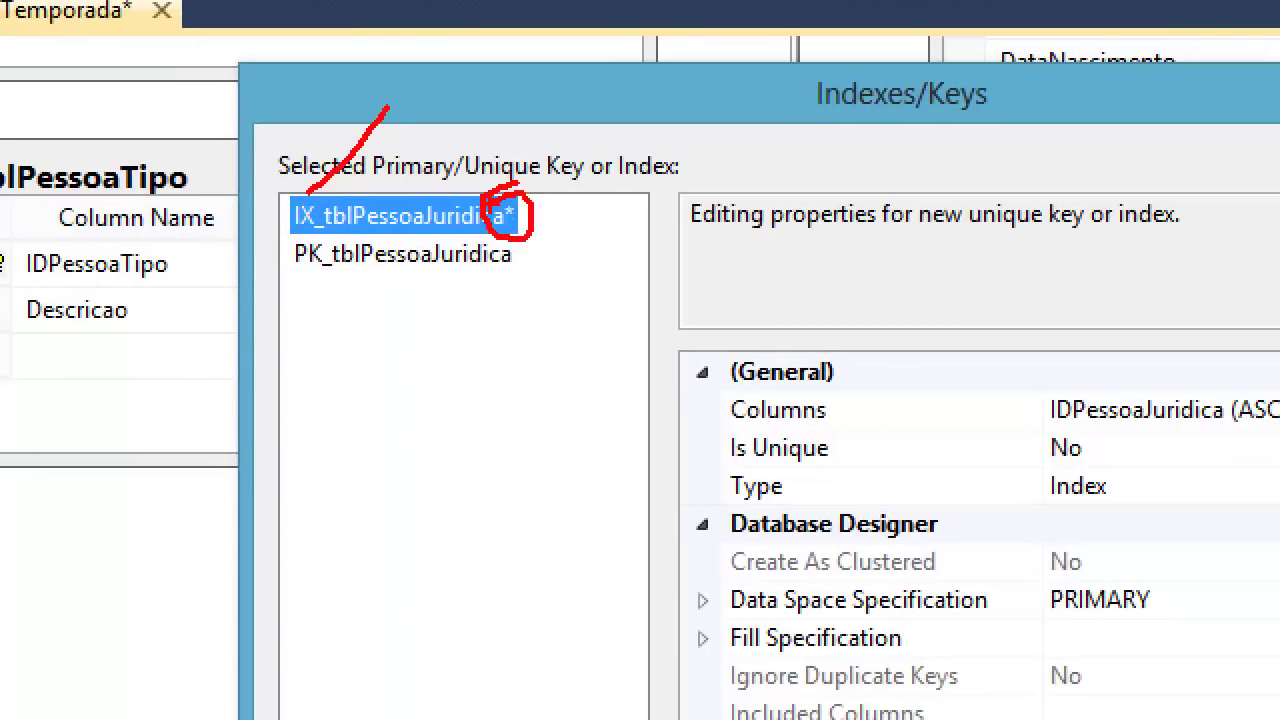
{"action": "key", "text": "Escape"}
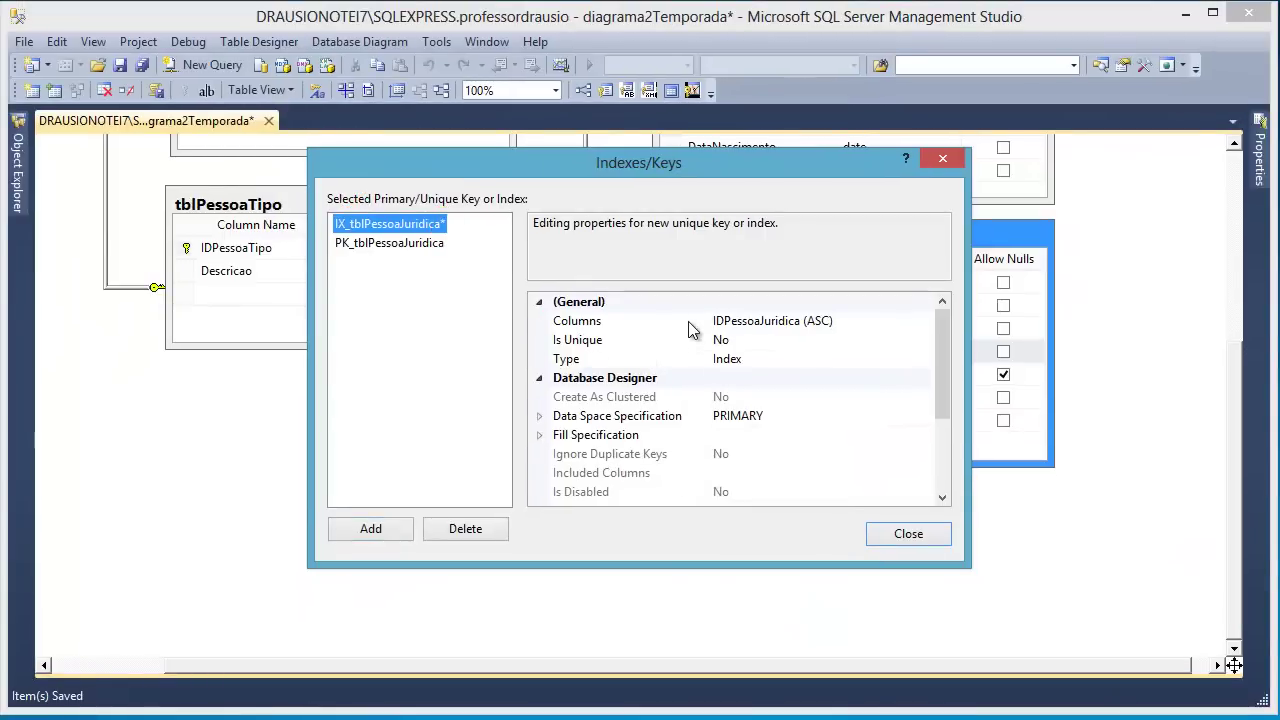
Set CNPJ as the column of the new tblPessoaJuridica index and confirm the index columns
{"action": "left_click", "coordinate": [662, 322]}
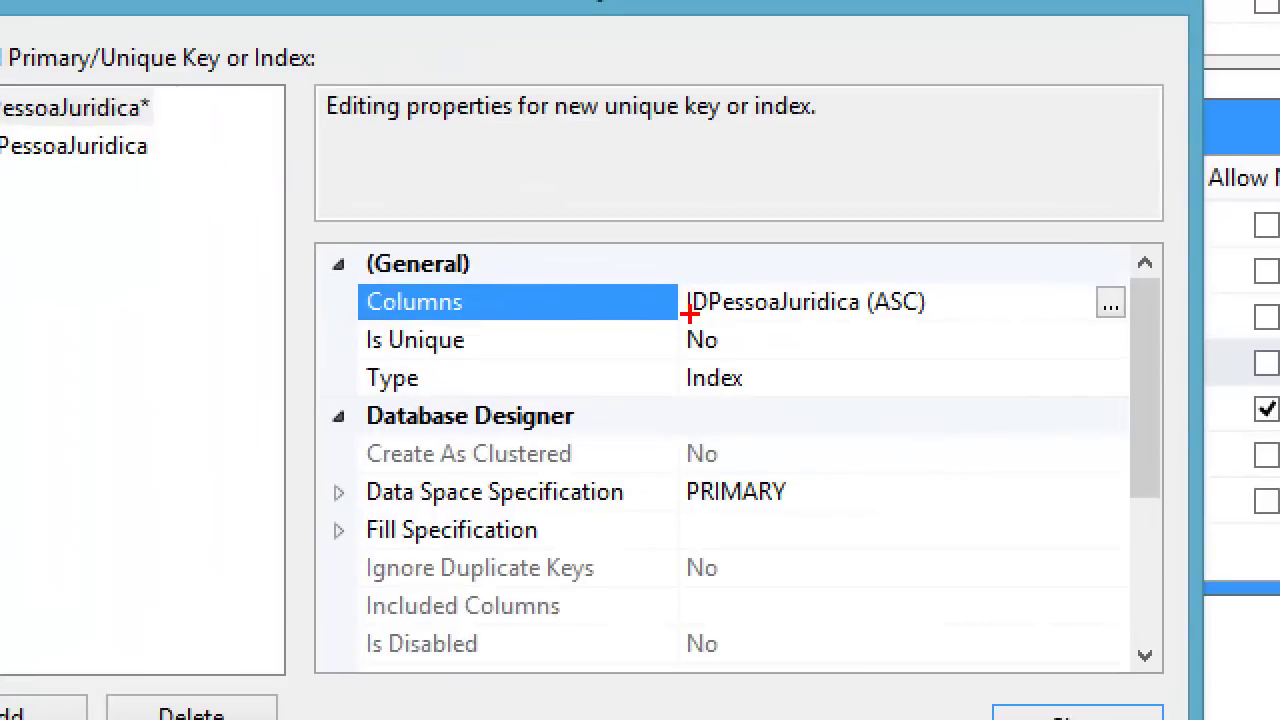
{"action": "left_click_drag", "start_coordinate": [690, 313], "coordinate": [995, 305]}
{"action": "key", "text": "Escape"}
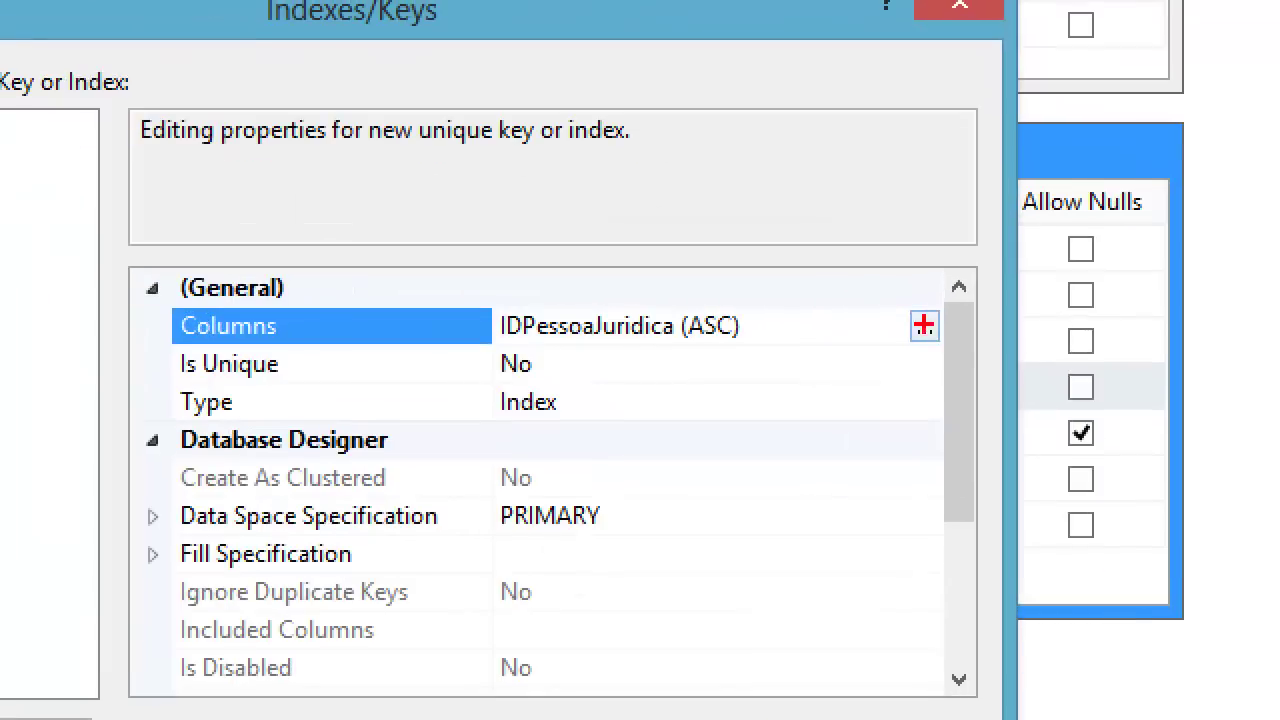
{"action": "mouse_move", "coordinate": [905, 268]}
{"action": "left_mouse_down"}
{"action": "mouse_move", "coordinate": [871, 371]}
{"action": "mouse_move", "coordinate": [868, 250]}
{"action": "left_mouse_up"}
{"action": "key", "text": "Escape"}
{"action": "left_click", "coordinate": [924, 325]}
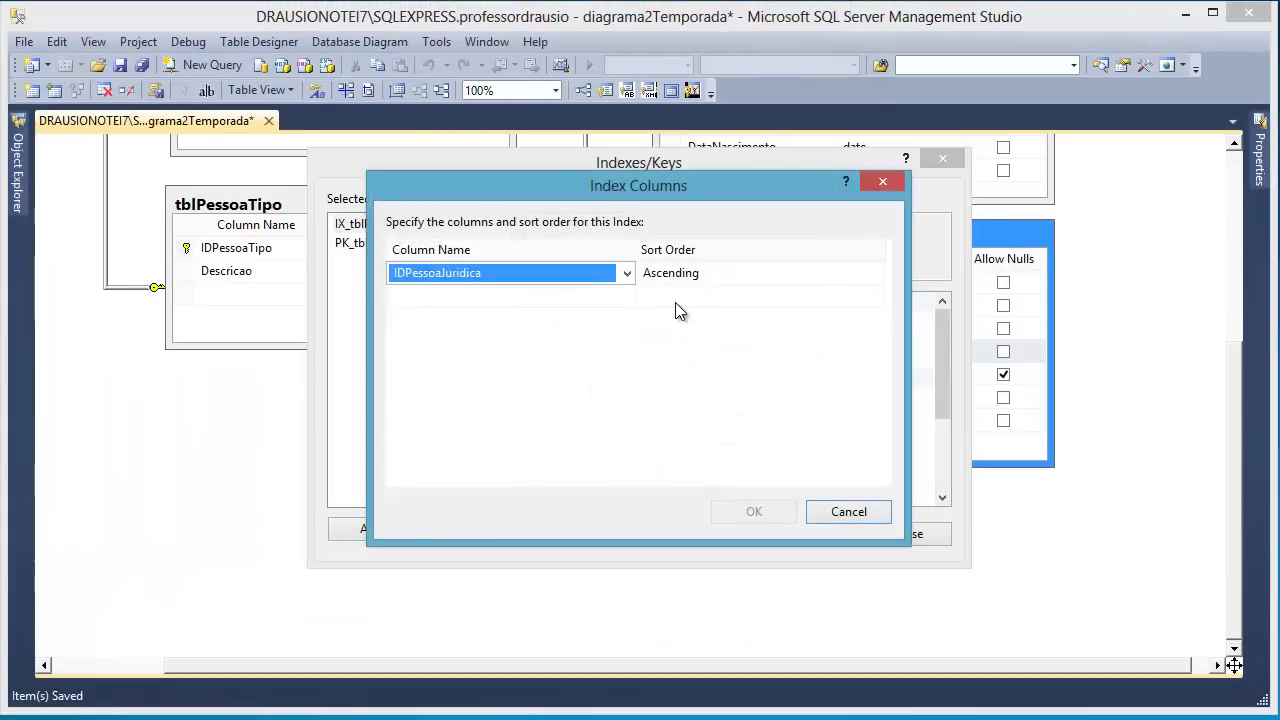
{"action": "left_click", "coordinate": [621, 280]}
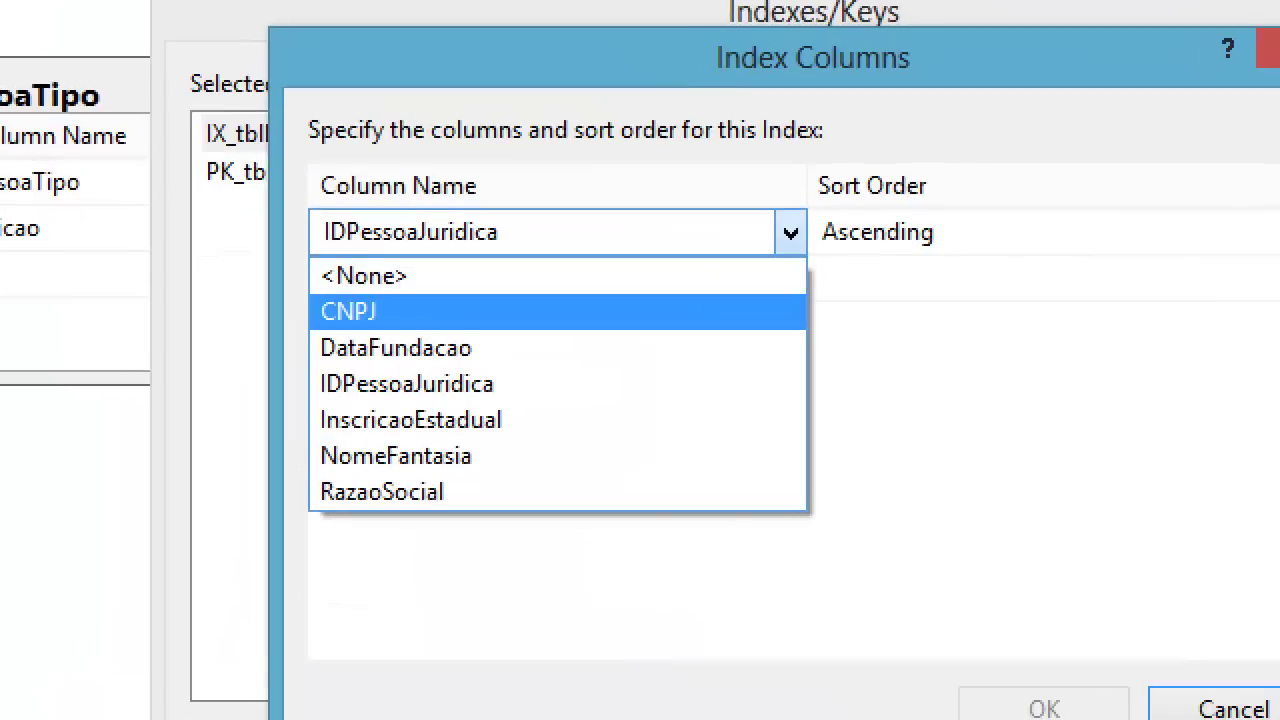
{"action": "mouse_move", "coordinate": [435, 295]}
{"action": "left_mouse_down"}
{"action": "mouse_move", "coordinate": [382, 325]}
{"action": "mouse_move", "coordinate": [408, 287]}
{"action": "left_mouse_up"}
{"action": "left_click", "coordinate": [506, 250]}
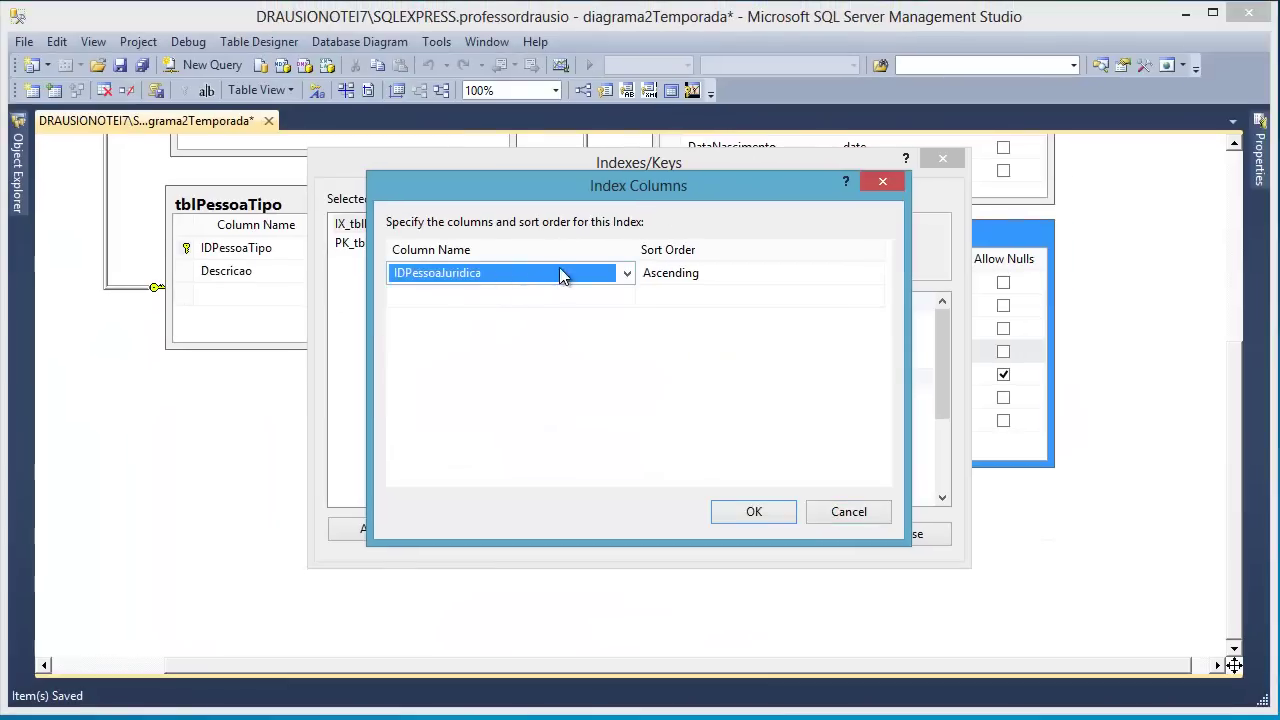
{"action": "left_click", "coordinate": [559, 274]}
{"action": "left_click", "coordinate": [491, 313]}
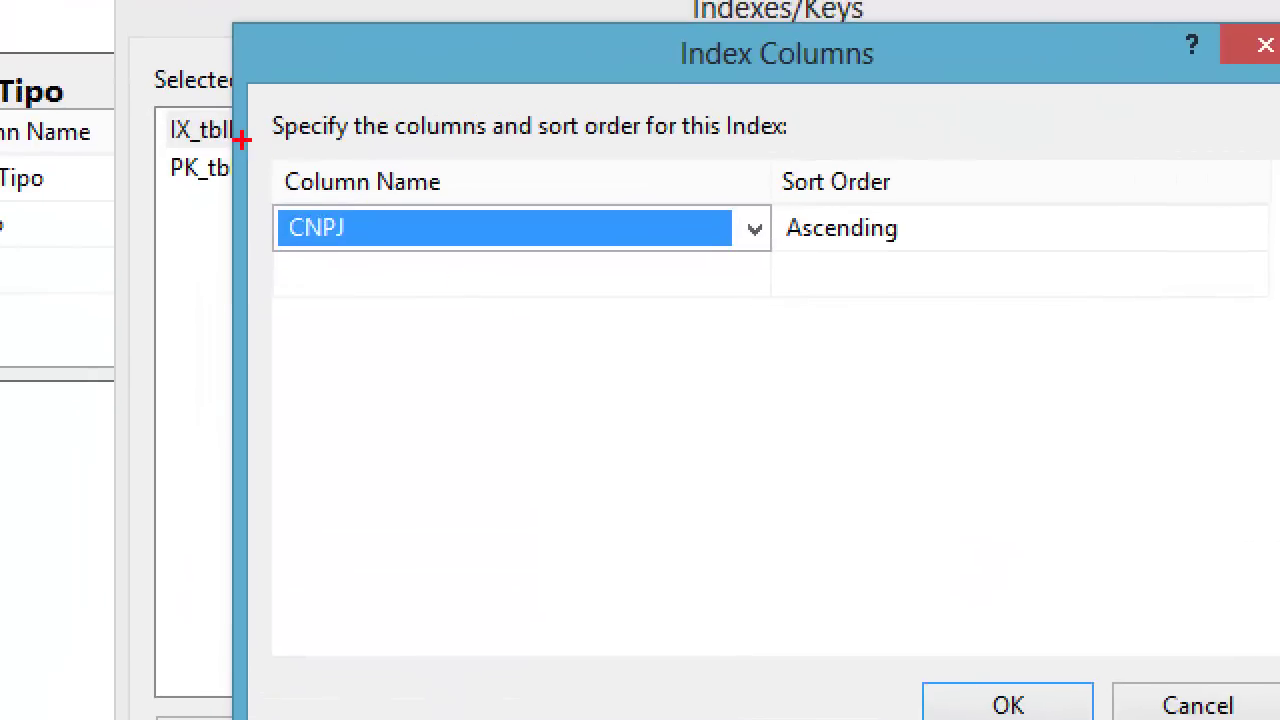
{"action": "mouse_move", "coordinate": [371, 230]}
{"action": "left_mouse_down"}
{"action": "mouse_move", "coordinate": [428, 261]}
{"action": "mouse_move", "coordinate": [854, 291]}
{"action": "left_mouse_up"}
{"action": "left_click_drag", "start_coordinate": [1210, 266], "coordinate": [1279, 271]}
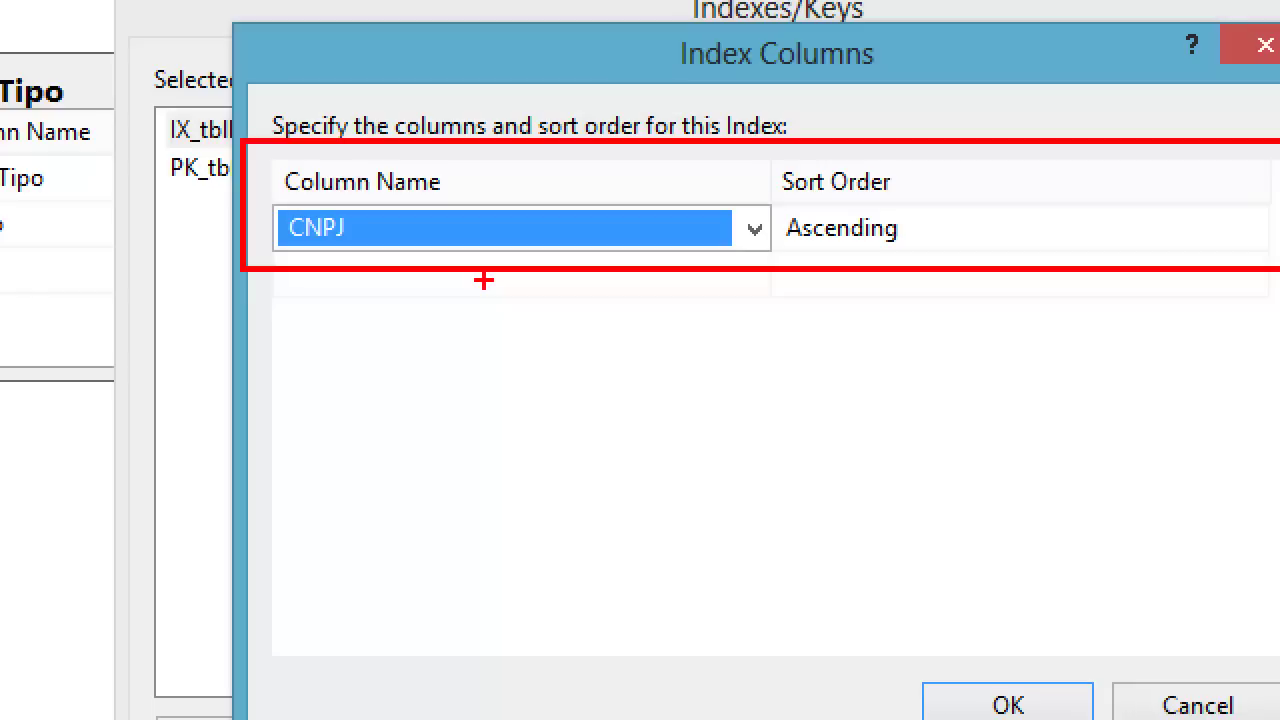
{"action": "left_click_drag", "start_coordinate": [790, 255], "coordinate": [964, 242]}
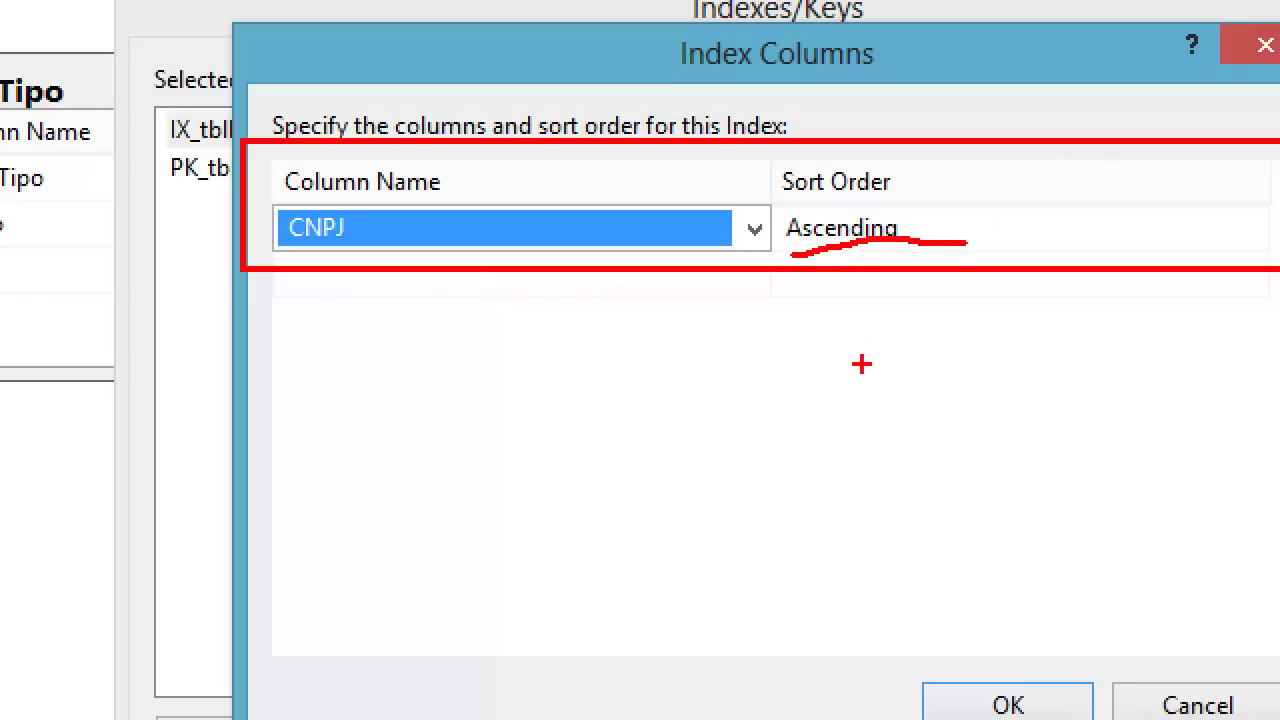
{"action": "key", "text": "Escape"}
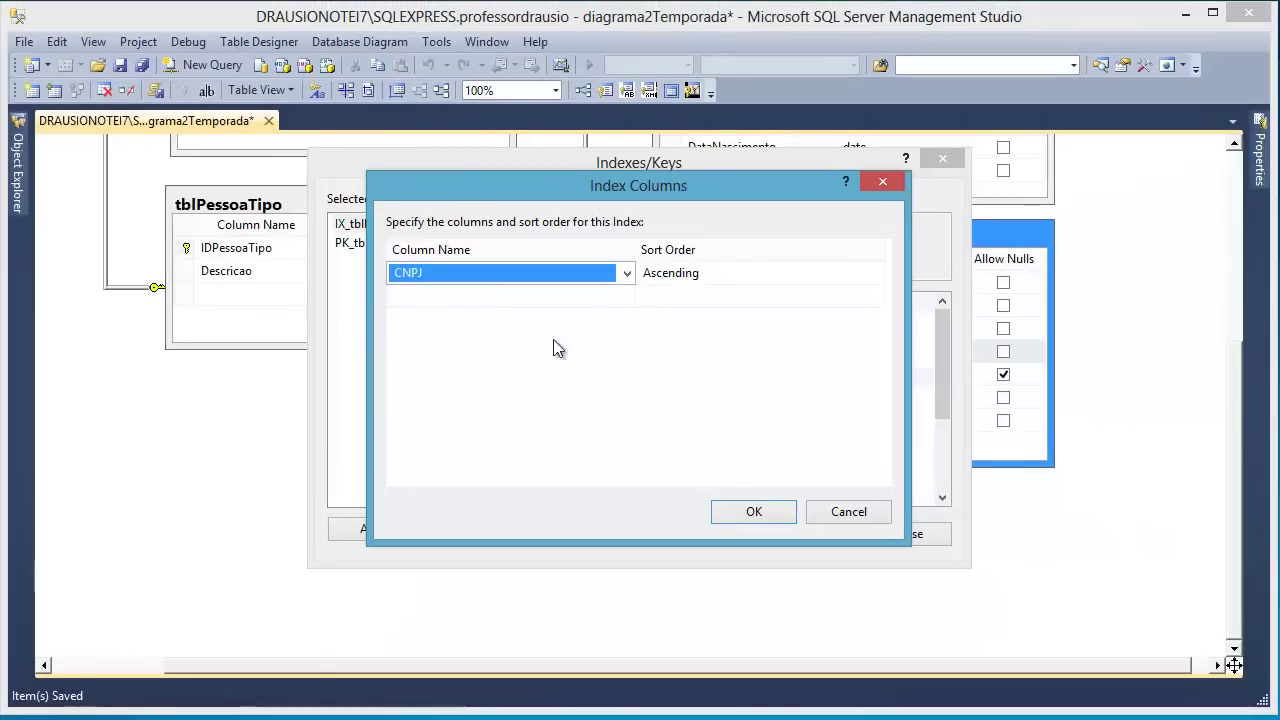
{"action": "left_click", "coordinate": [750, 511]}
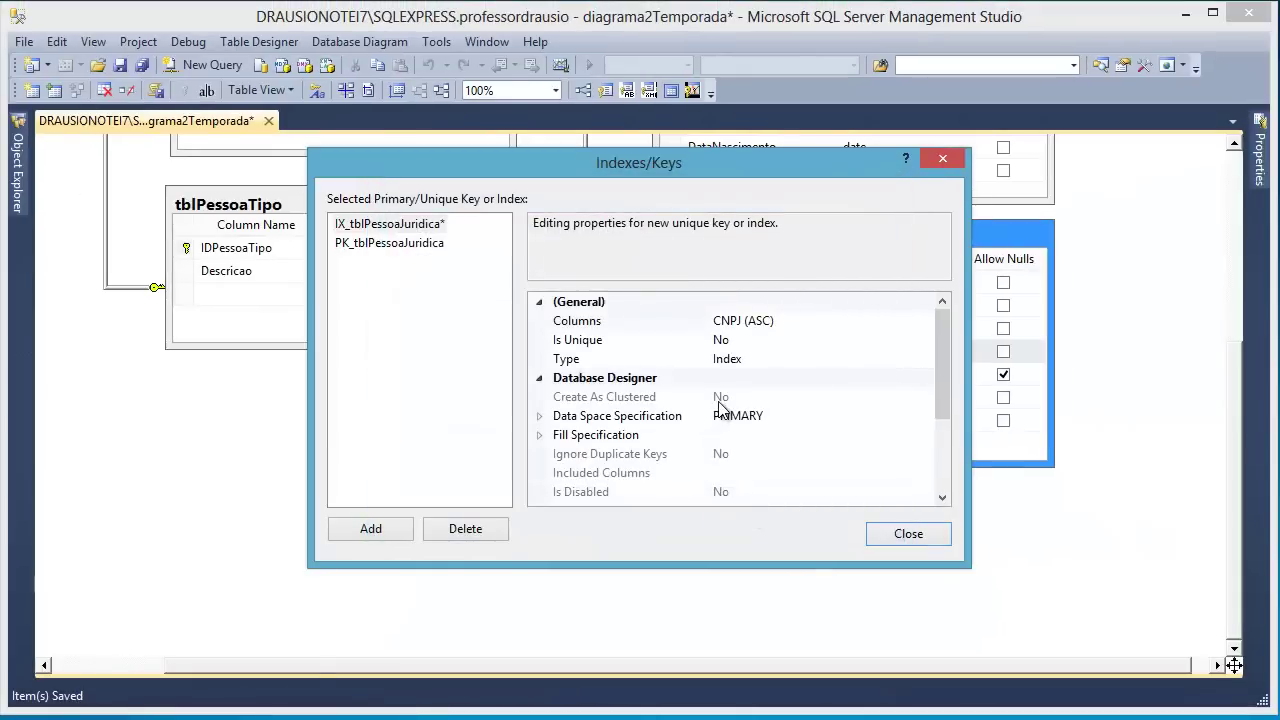
Set the Is Unique property of the new CNPJ index on tblPessoaJuridica to Yes
{"action": "left_click", "coordinate": [615, 343]}
{"action": "key", "text": "ctrl+1"}
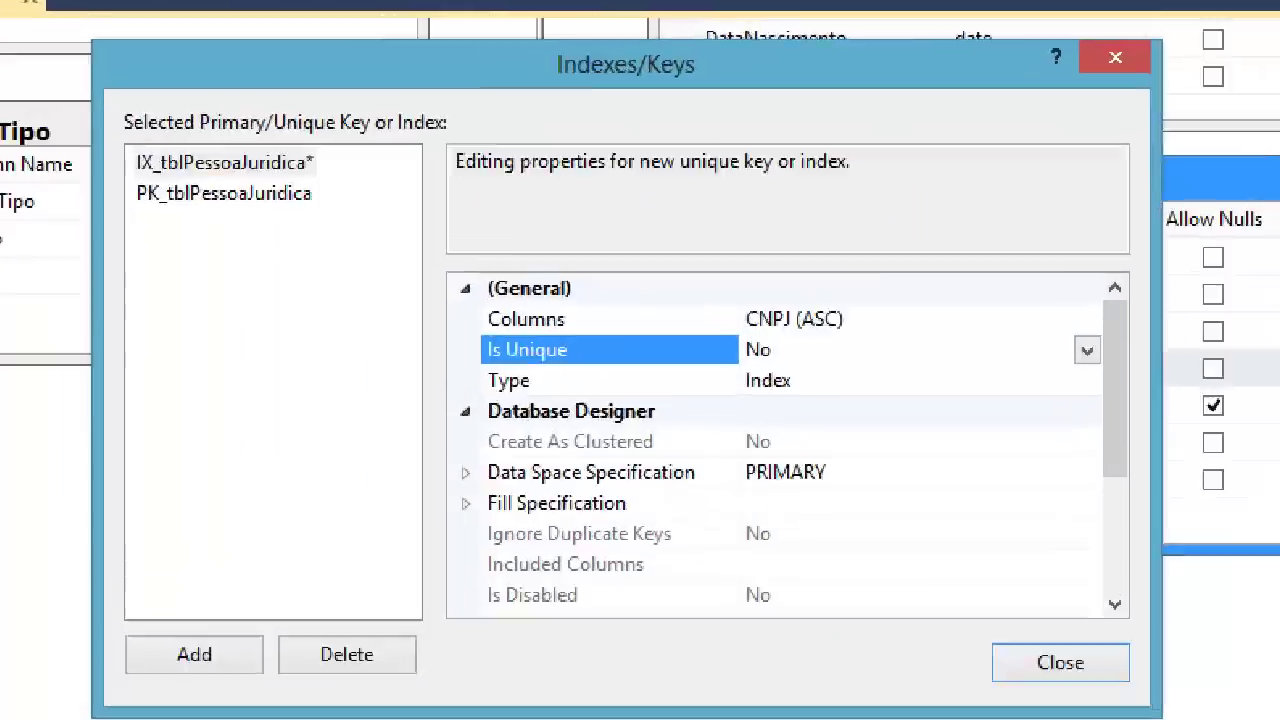
{"action": "left_click", "coordinate": [716, 373]}
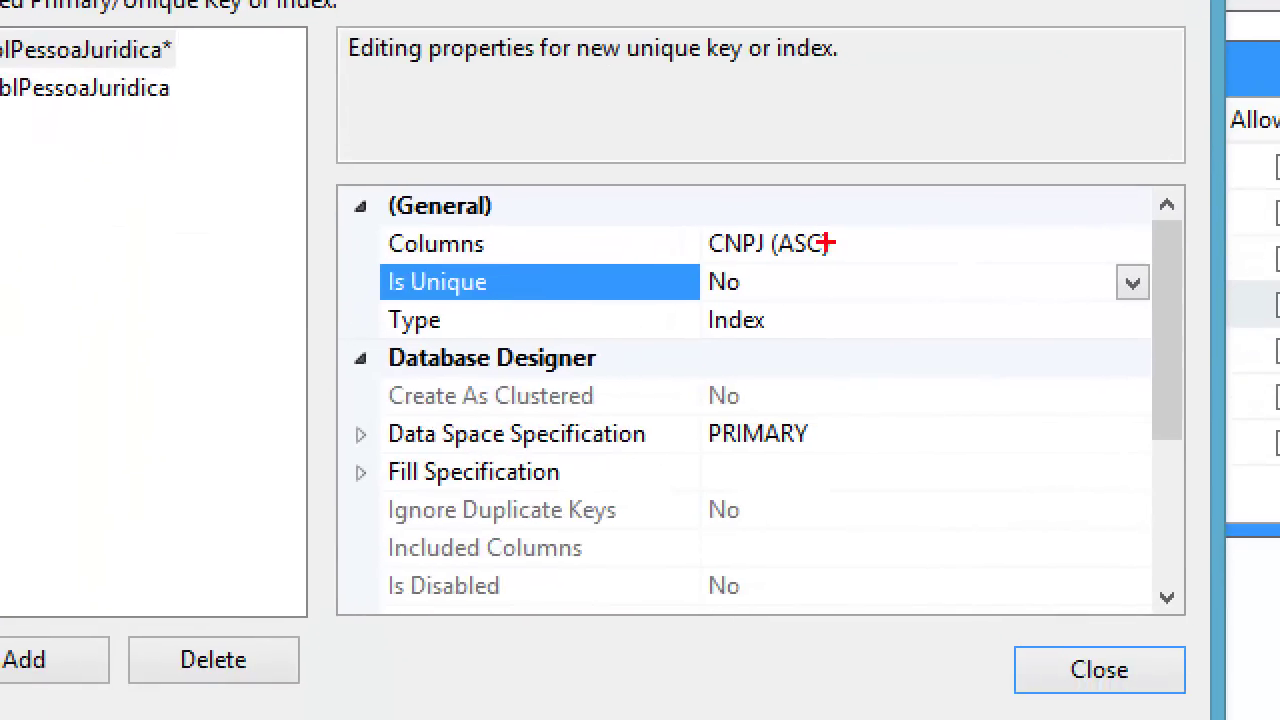
{"action": "mouse_move", "coordinate": [826, 242]}
{"action": "left_mouse_down"}
{"action": "mouse_move", "coordinate": [971, 194]}
{"action": "mouse_move", "coordinate": [1022, 157]}
{"action": "left_mouse_up"}
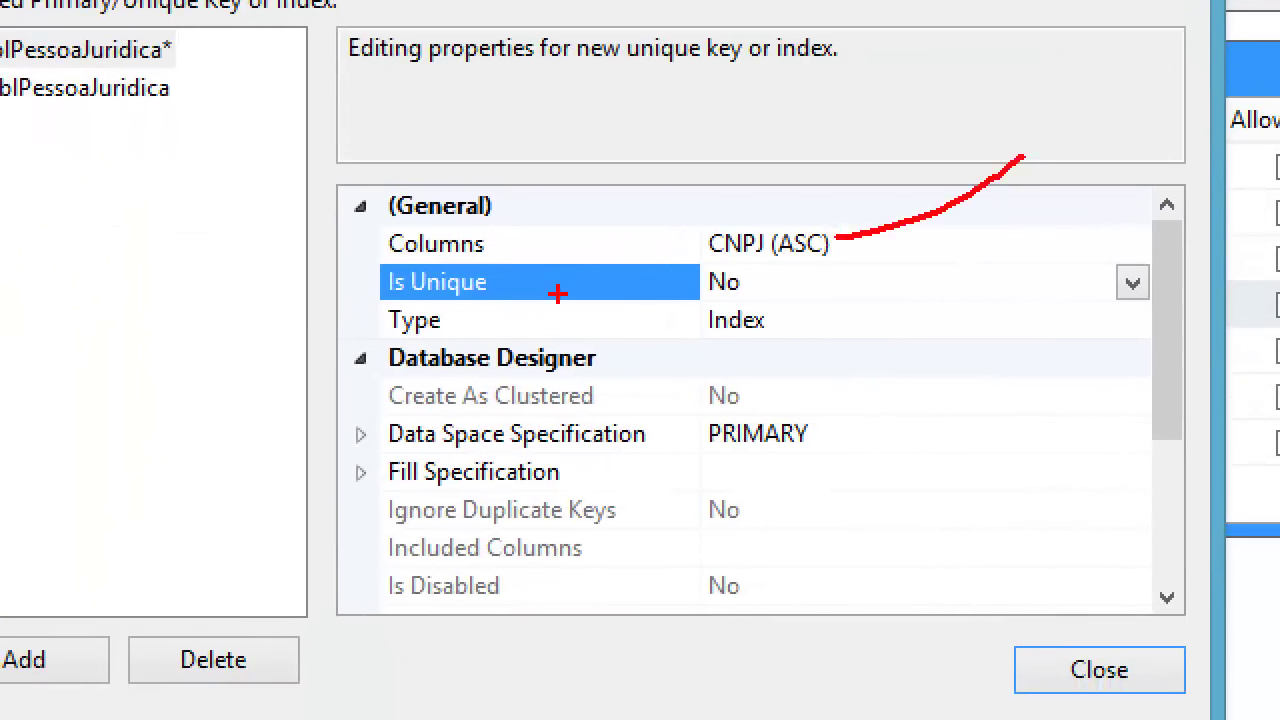
{"action": "mouse_move", "coordinate": [326, 250]}
{"action": "left_mouse_down"}
{"action": "mouse_move", "coordinate": [586, 323]}
{"action": "mouse_move", "coordinate": [804, 300]}
{"action": "left_mouse_up"}
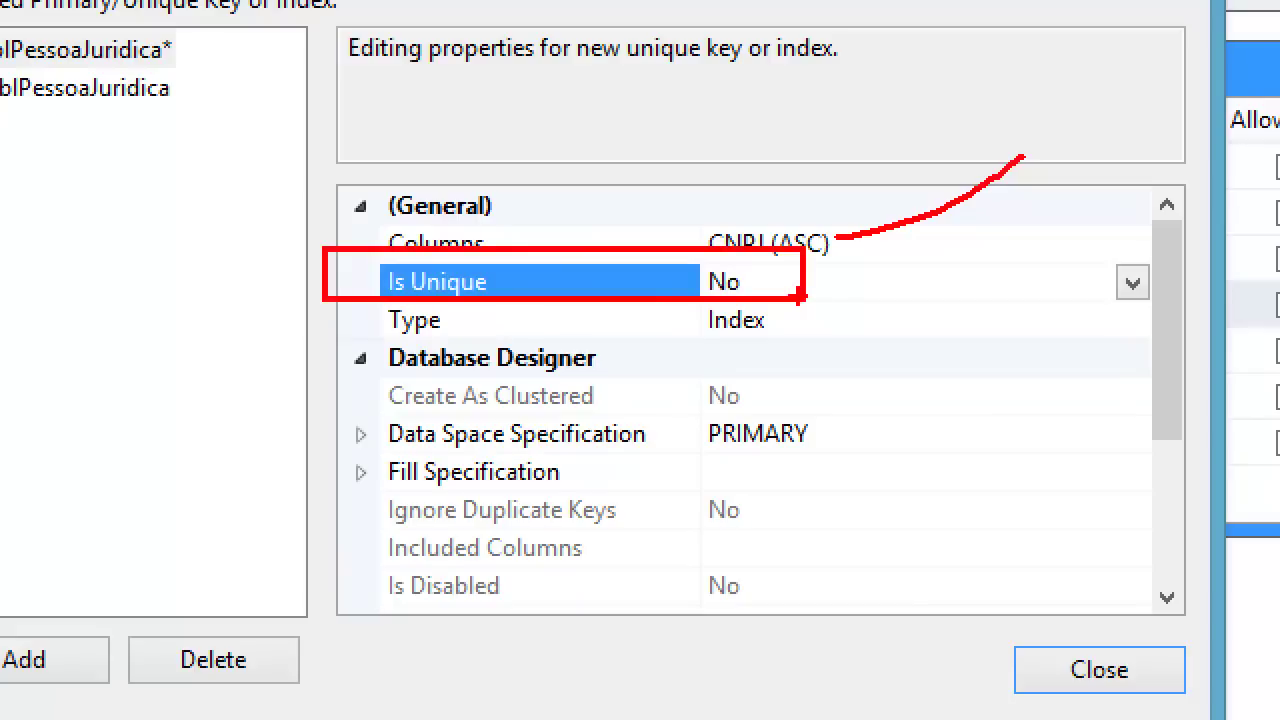
{"action": "key", "text": "Escape"}
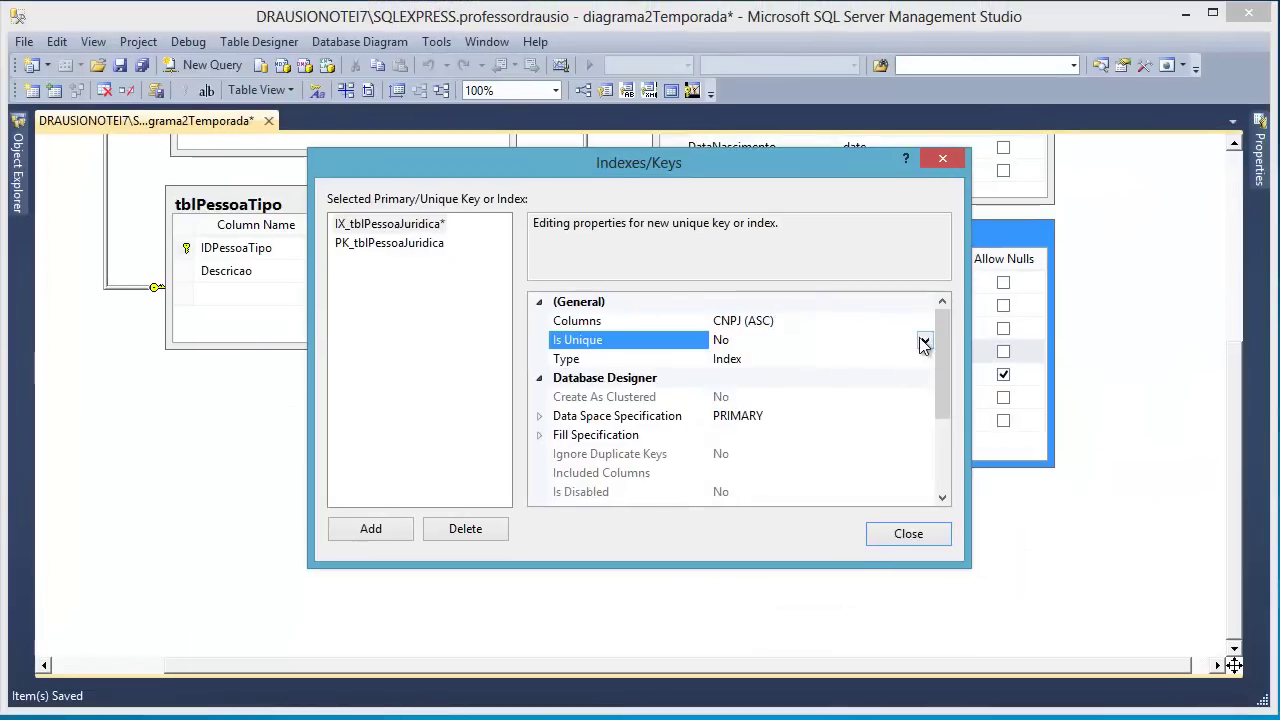
{"action": "left_click", "coordinate": [1133, 282]}
{"action": "left_click", "coordinate": [750, 360]}
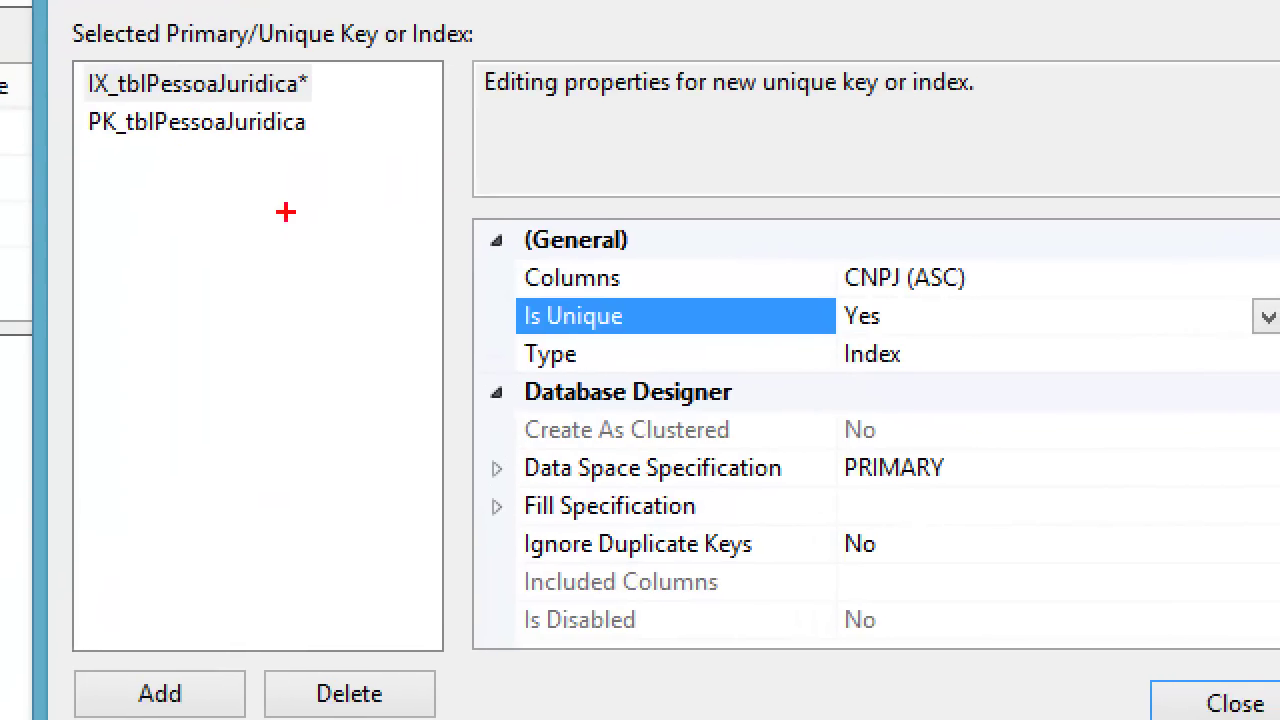
Review the new index's column, uniqueness and Ignore Duplicate Keys properties
{"action": "left_click_drag", "start_coordinate": [319, 93], "coordinate": [505, 8]}
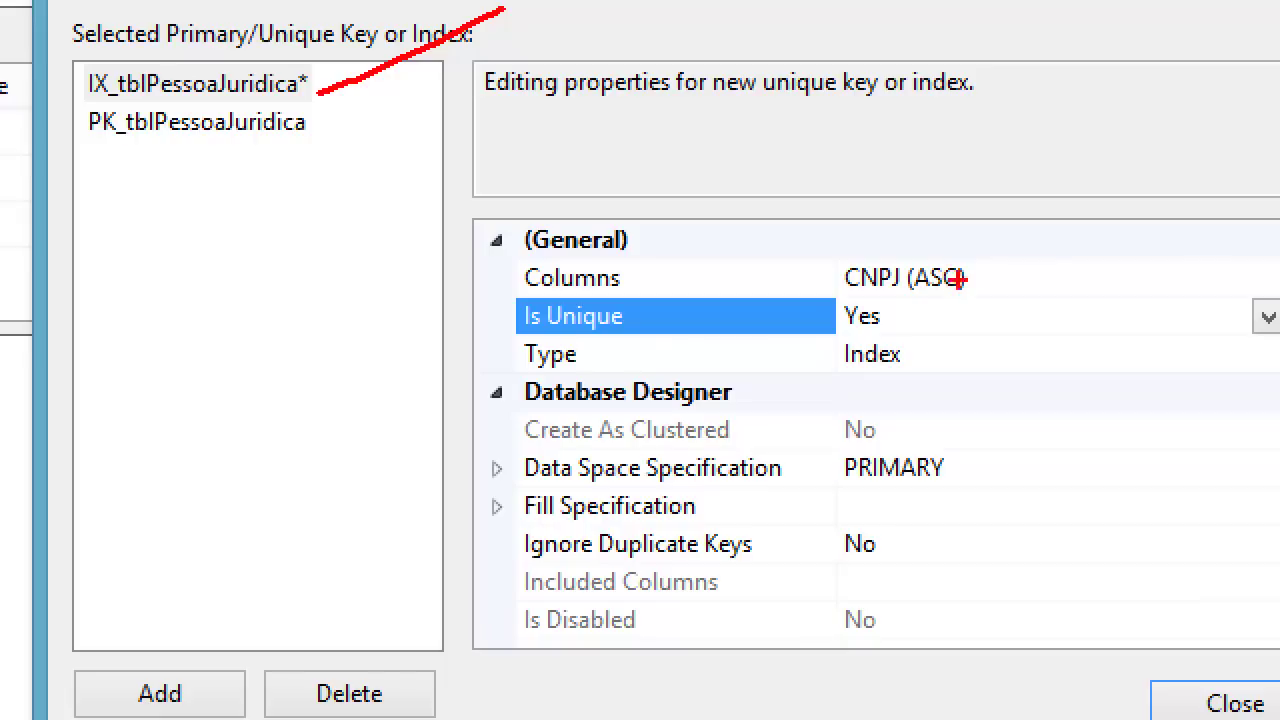
{"action": "left_click_drag", "start_coordinate": [888, 322], "coordinate": [1052, 262]}
{"action": "left_click_drag", "start_coordinate": [970, 258], "coordinate": [1160, 155]}
{"action": "left_click_drag", "start_coordinate": [845, 290], "coordinate": [966, 298]}
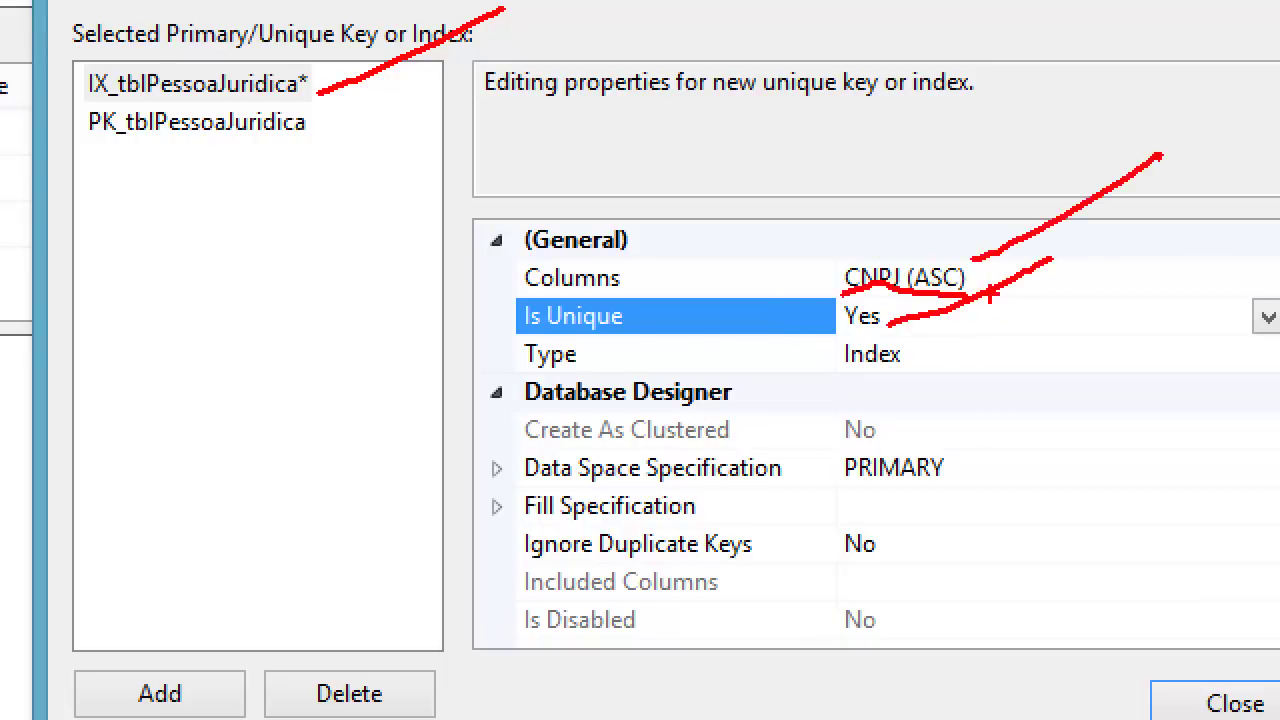
{"action": "key", "text": "Escape"}
{"action": "left_click", "coordinate": [600, 455]}
{"action": "key", "text": "ctrl+1"}
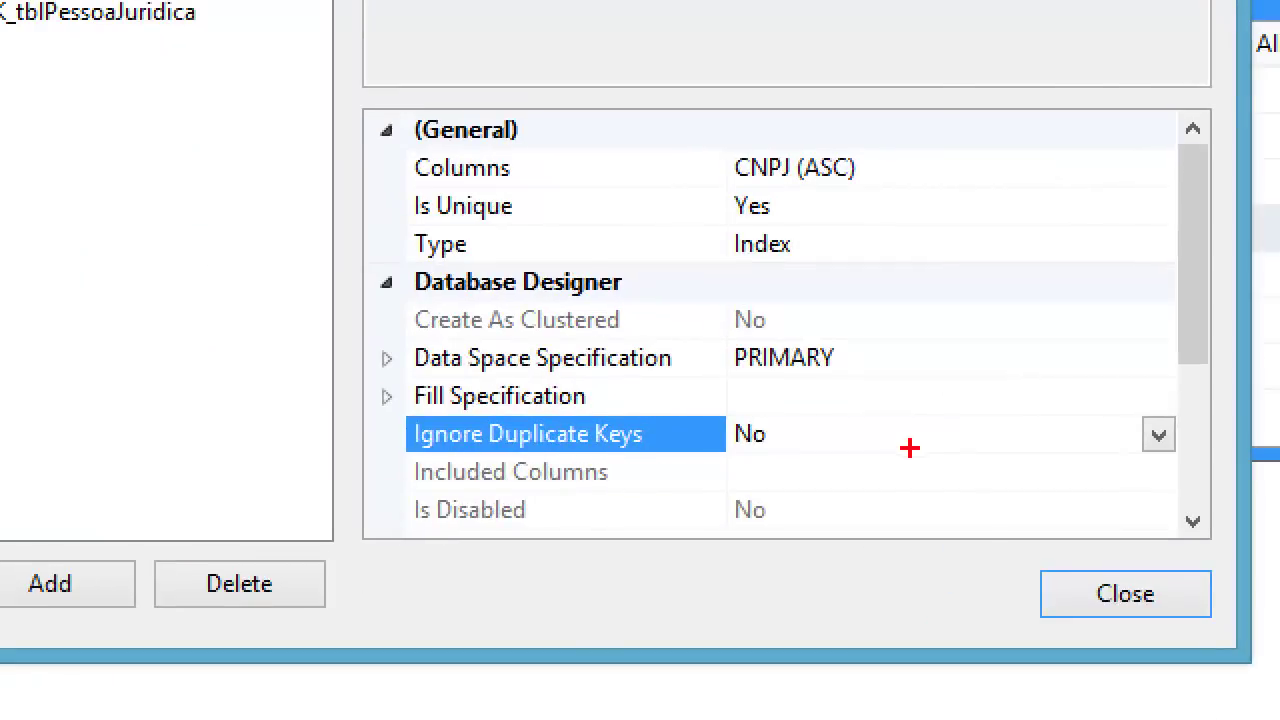
{"action": "key", "text": "Escape"}
Rename the new index as IX_tblPessoaJuridicaCnpj and close the index settings
{"action": "left_click_drag", "start_coordinate": [940, 325], "coordinate": [934, 450]}
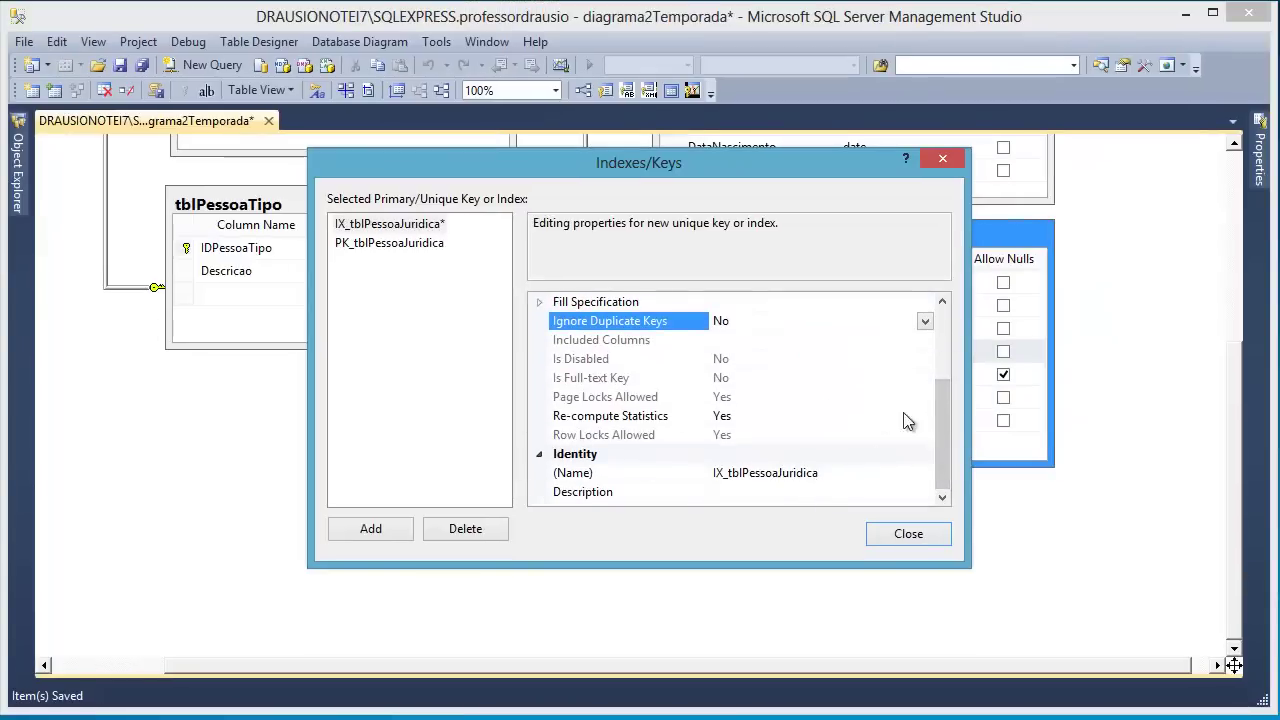
{"action": "key", "text": "ctrl+1"}
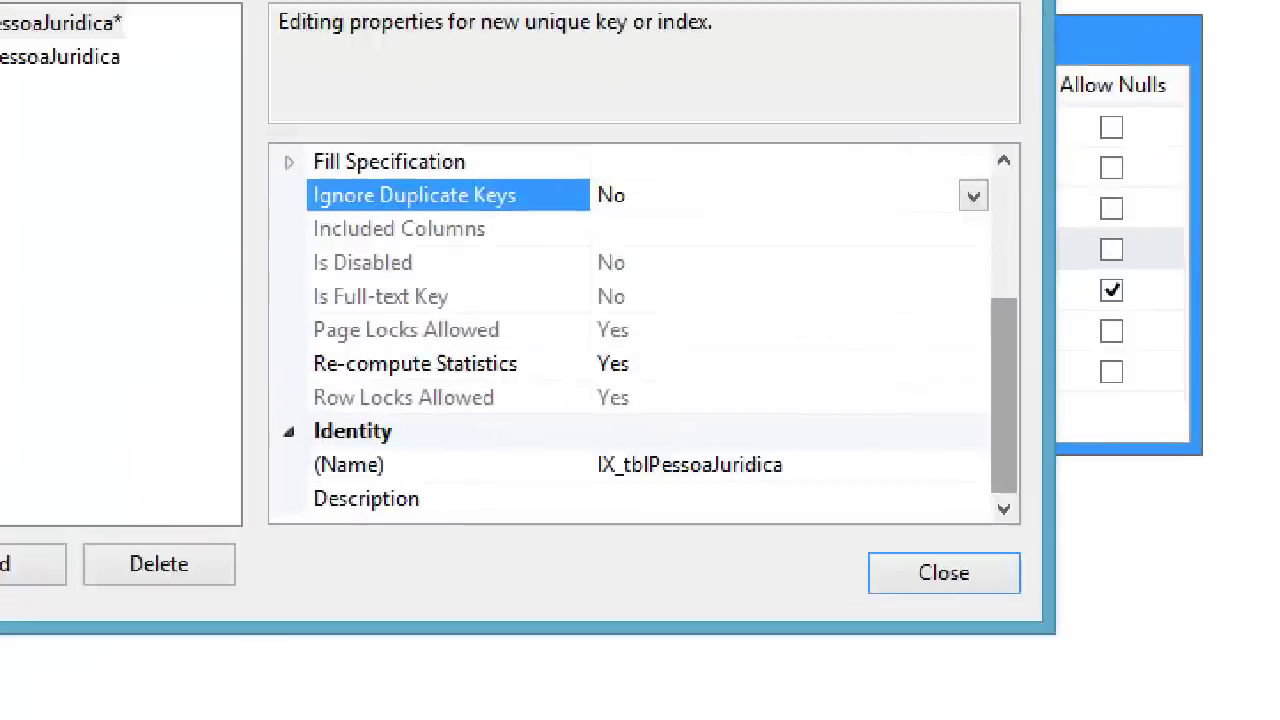
{"action": "mouse_move", "coordinate": [685, 402]}
{"action": "left_mouse_down"}
{"action": "mouse_move", "coordinate": [548, 438]}
{"action": "mouse_move", "coordinate": [850, 445]}
{"action": "mouse_move", "coordinate": [680, 385]}
{"action": "left_mouse_up"}
{"action": "key", "text": "Escape"}
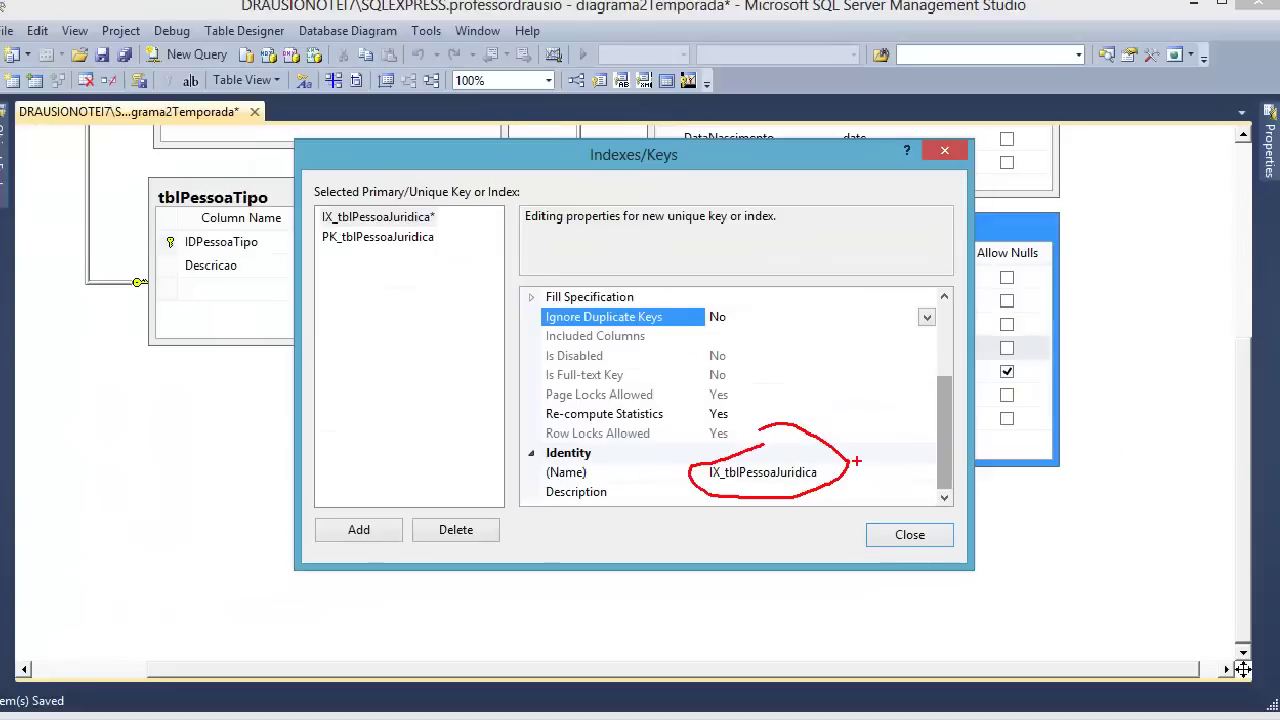
{"action": "left_click", "coordinate": [836, 476]}
{"action": "type", "text": "Cnpj"}
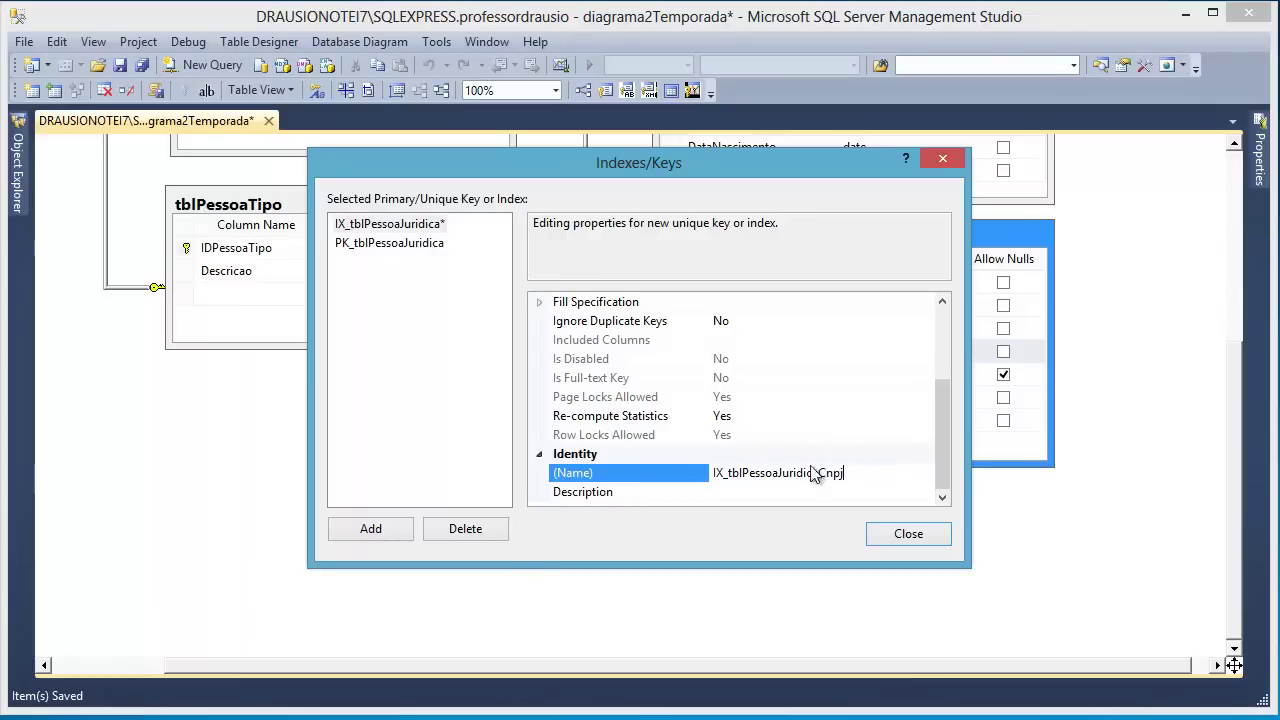
{"action": "left_click", "coordinate": [803, 435]}
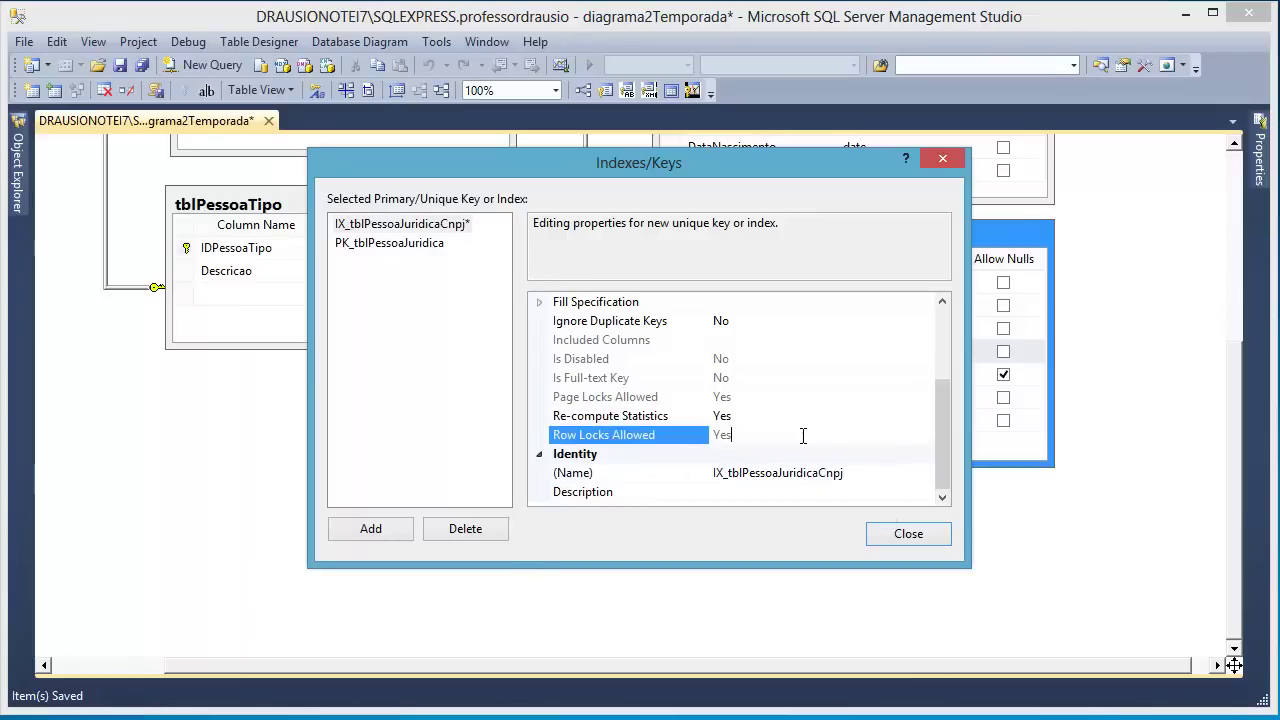
{"action": "left_click", "coordinate": [909, 466]}
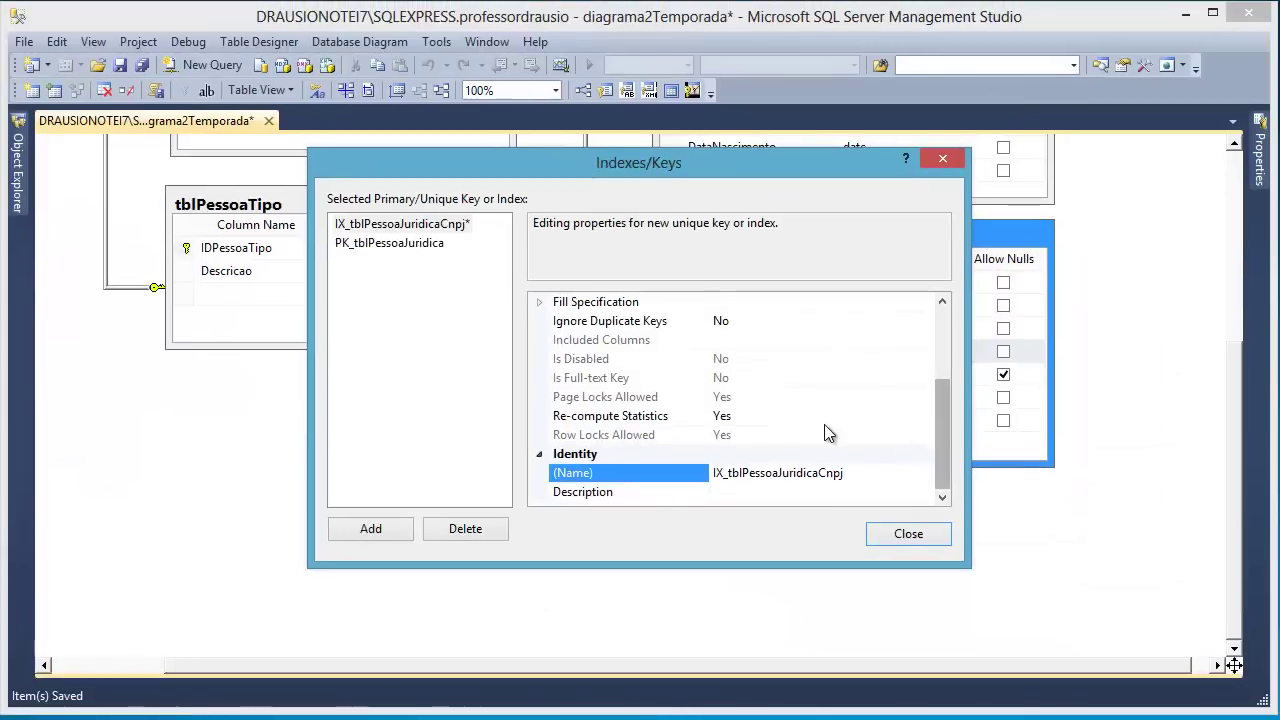
{"action": "left_click", "coordinate": [1166, 580]}
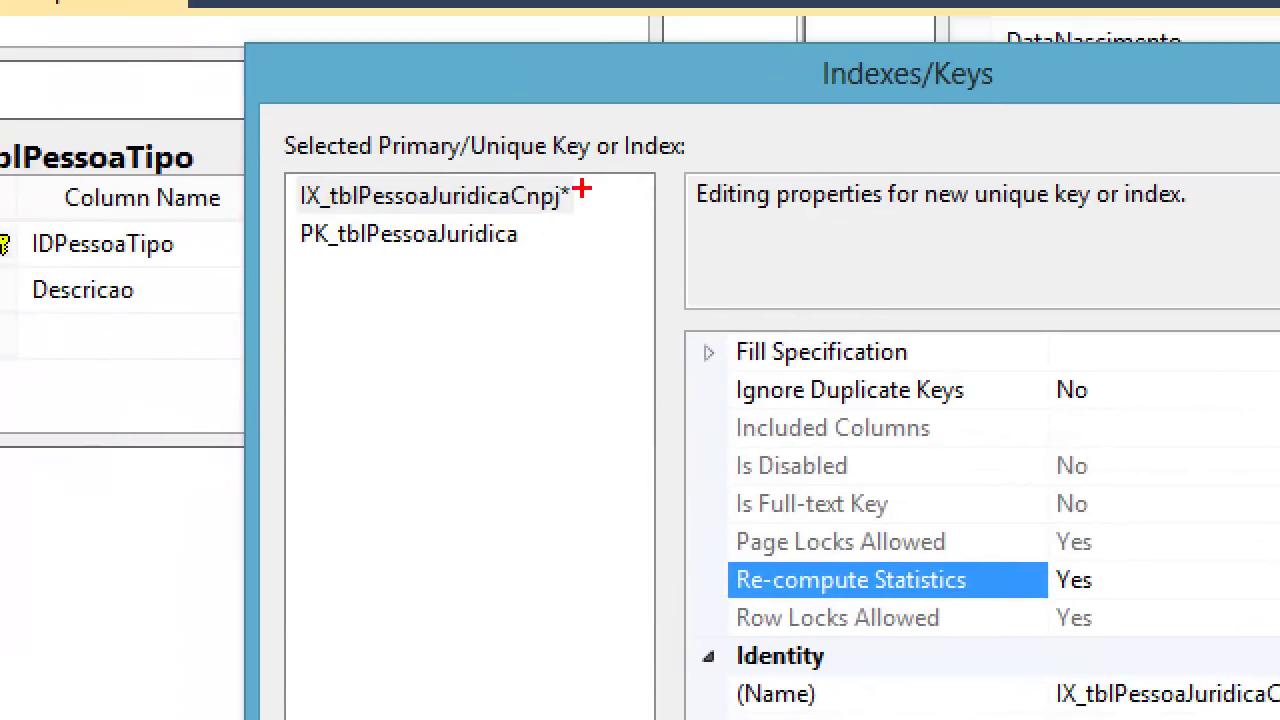
{"action": "left_click_drag", "start_coordinate": [582, 189], "coordinate": [772, 126]}
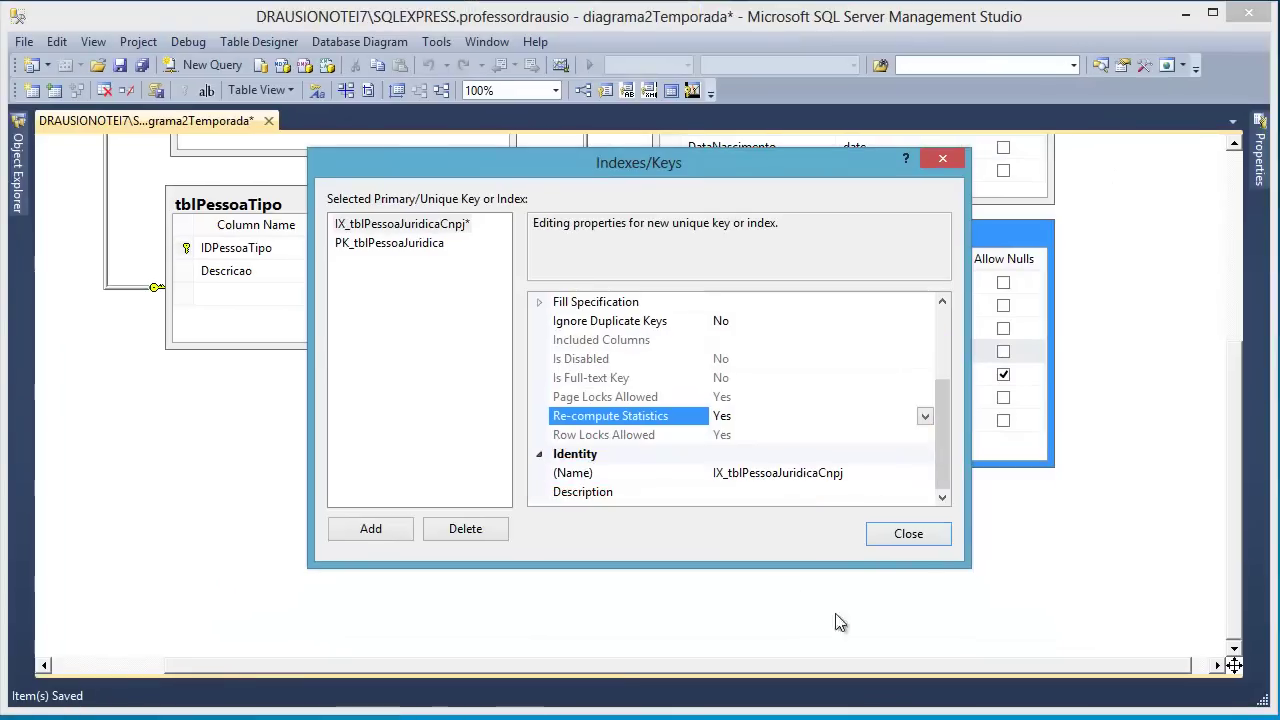
{"action": "left_click", "coordinate": [876, 538]}
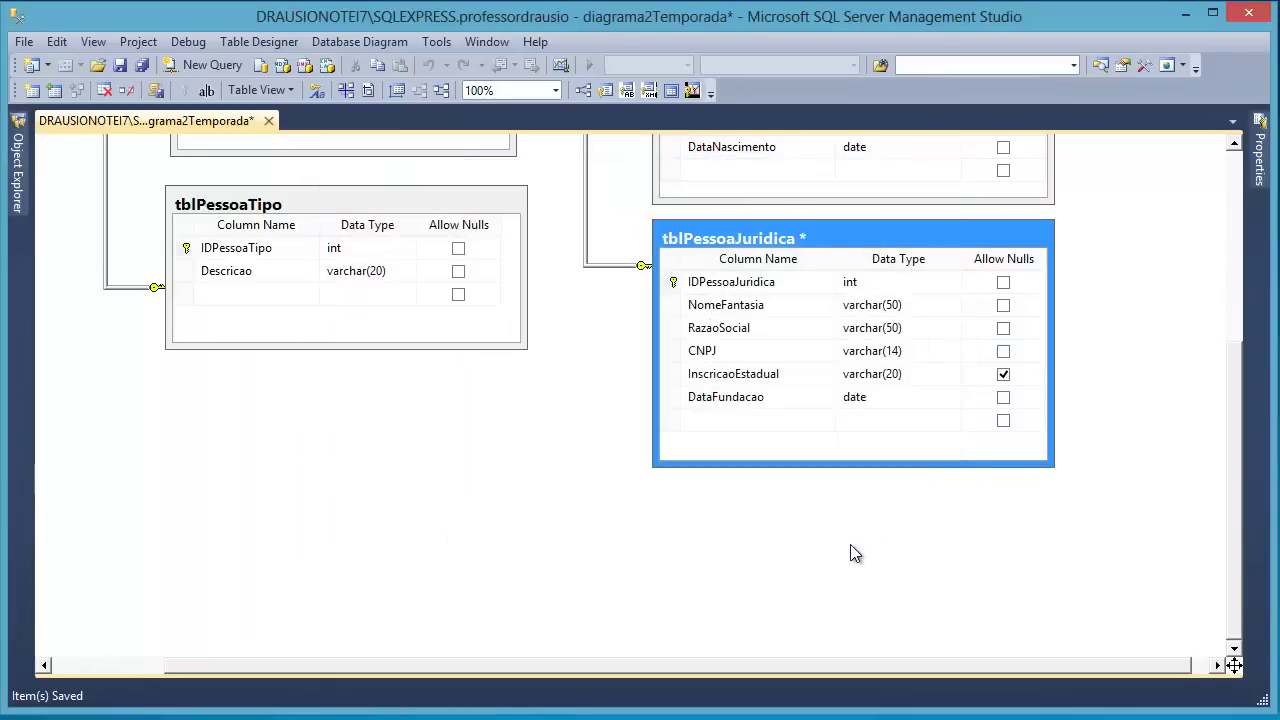
Reopen the Indexes/Keys settings from the CNPJ column, check the indexes and keys defined for tblPessoaJuridica, and close them
{"action": "left_click", "coordinate": [685, 351]}
{"action": "right_click", "coordinate": [682, 351]}
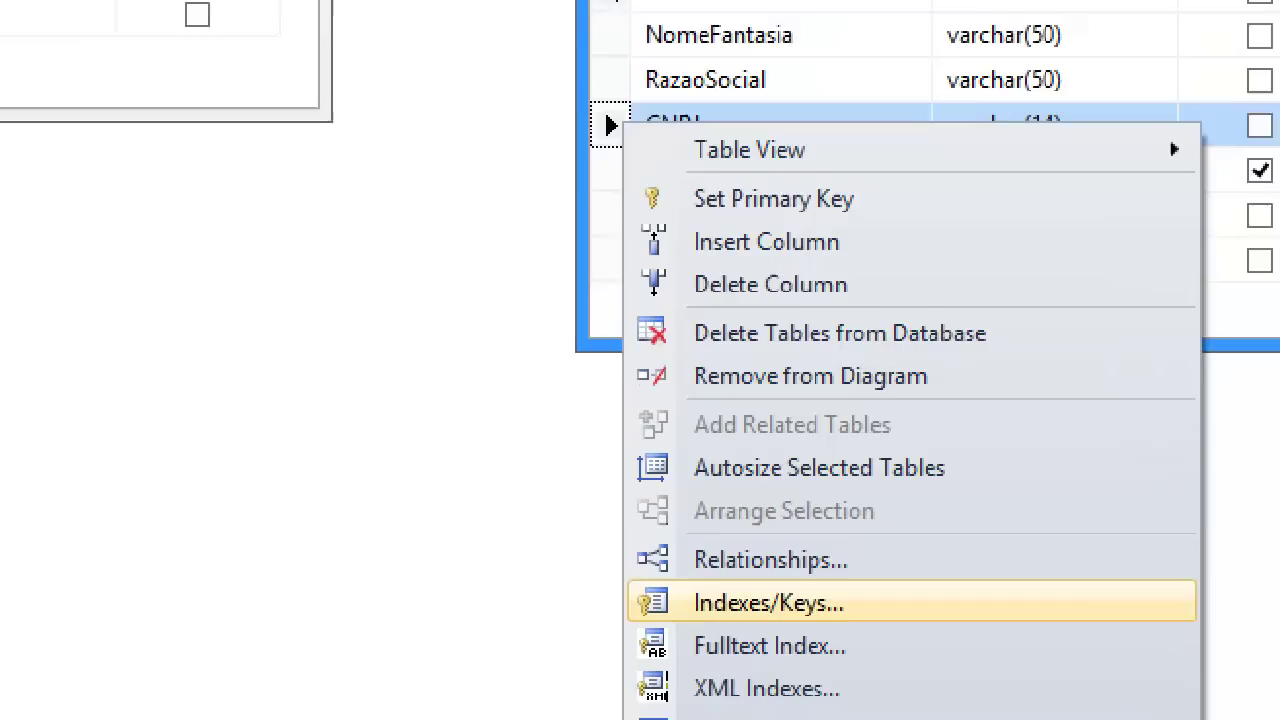
{"action": "mouse_move", "coordinate": [760, 576]}
{"action": "left_mouse_down"}
{"action": "mouse_move", "coordinate": [720, 630]}
{"action": "mouse_move", "coordinate": [687, 564]}
{"action": "left_mouse_up"}
{"action": "left_click", "coordinate": [768, 601]}
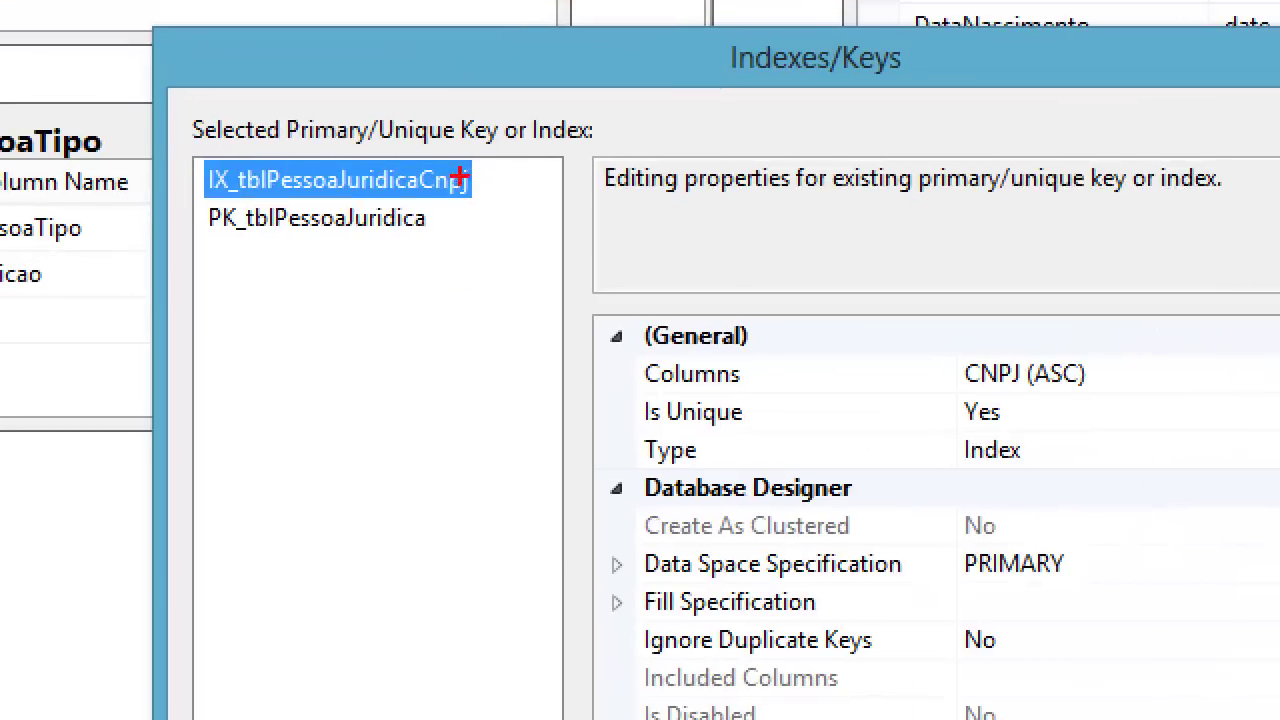
{"action": "left_click_drag", "start_coordinate": [458, 180], "coordinate": [657, 123]}
{"action": "left_click_drag", "start_coordinate": [470, 223], "coordinate": [702, 208]}
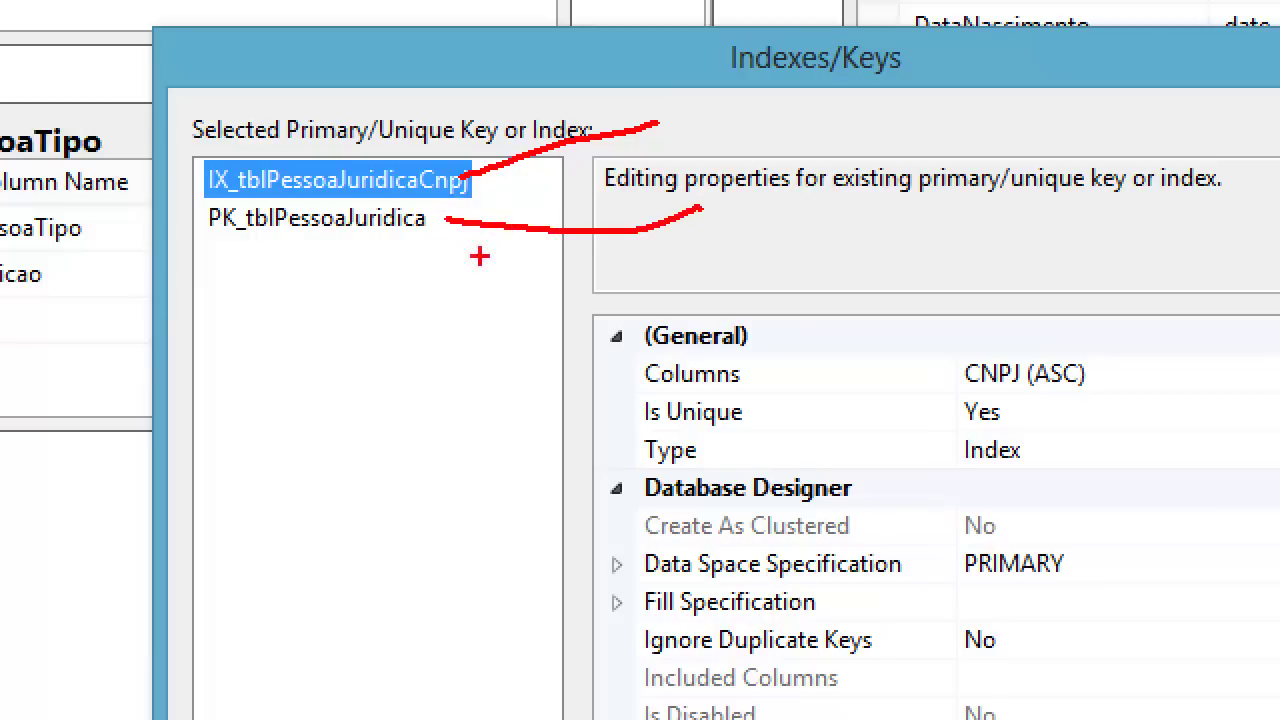
{"action": "left_click_drag", "start_coordinate": [208, 228], "coordinate": [281, 233]}
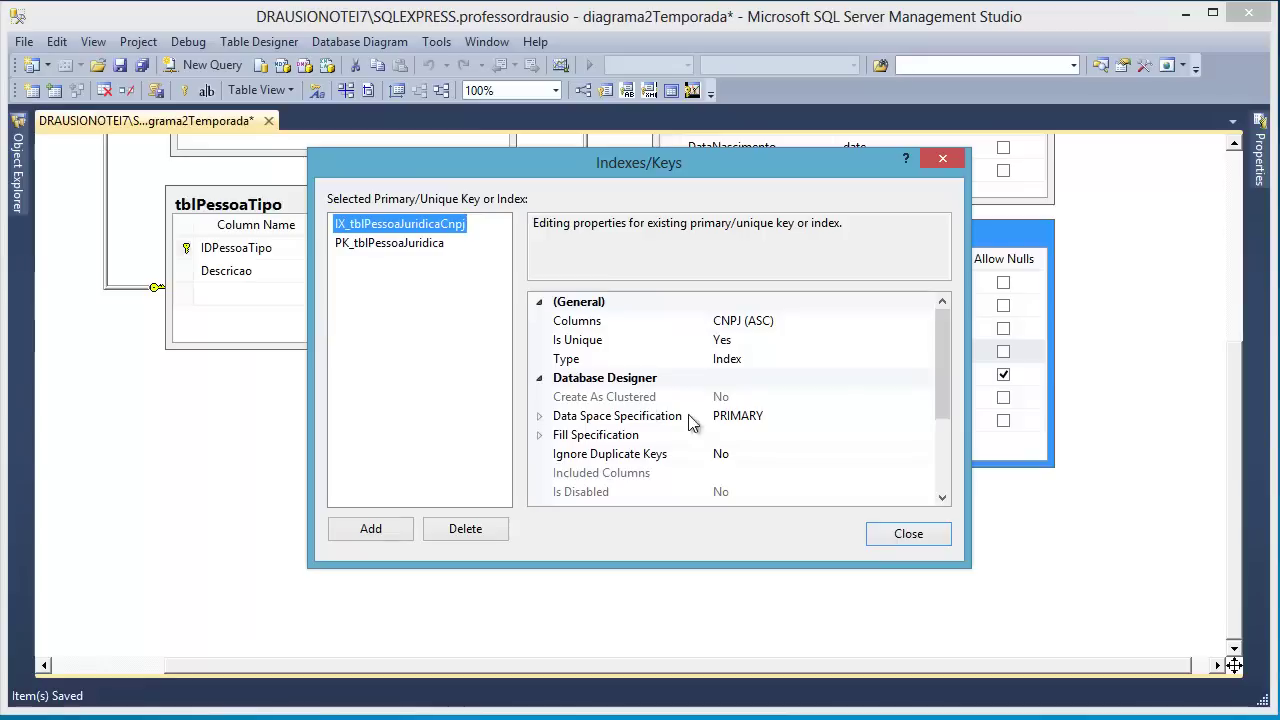
{"action": "left_click", "coordinate": [905, 534]}
Save the database diagram and confirm writing the tblPessoaJuridica changes to the database
{"action": "scroll", "coordinate": [885, 525], "scroll_direction": "up", "scroll_amount": 2}
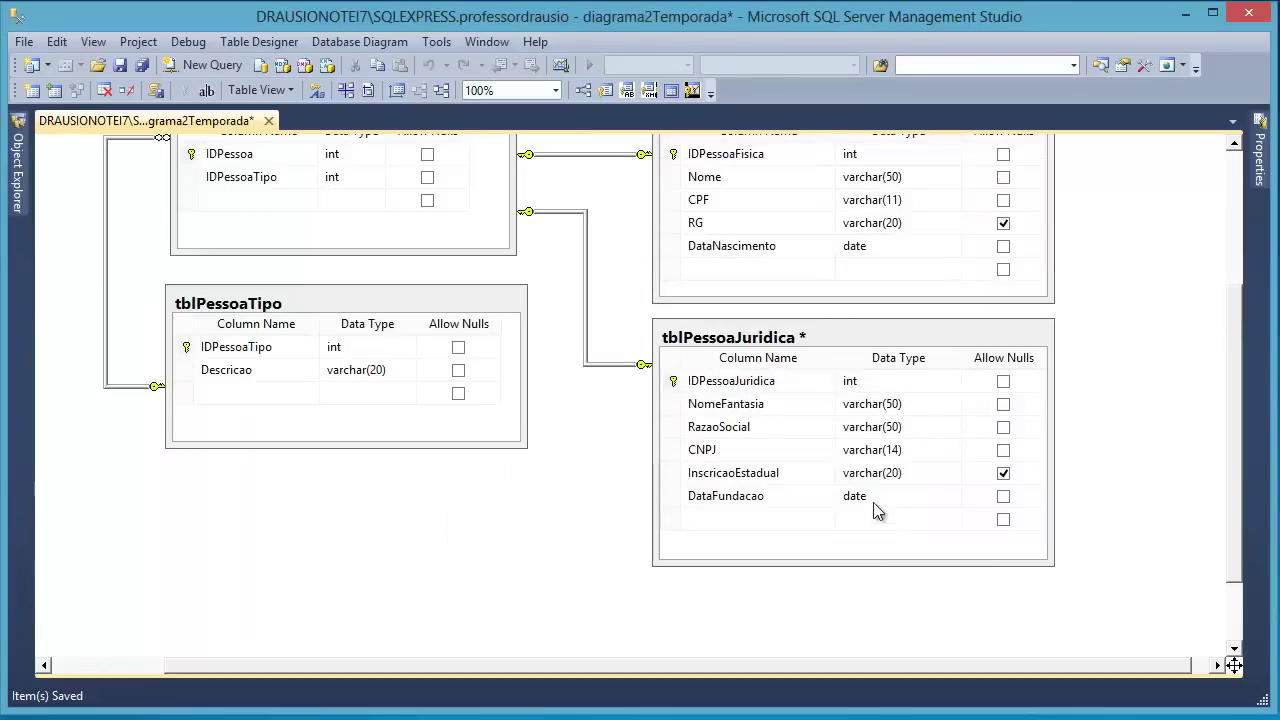
{"action": "scroll", "coordinate": [880, 520], "scroll_direction": "up", "scroll_amount": 2}
{"action": "left_click_drag", "start_coordinate": [1236, 335], "coordinate": [1237, 357]}
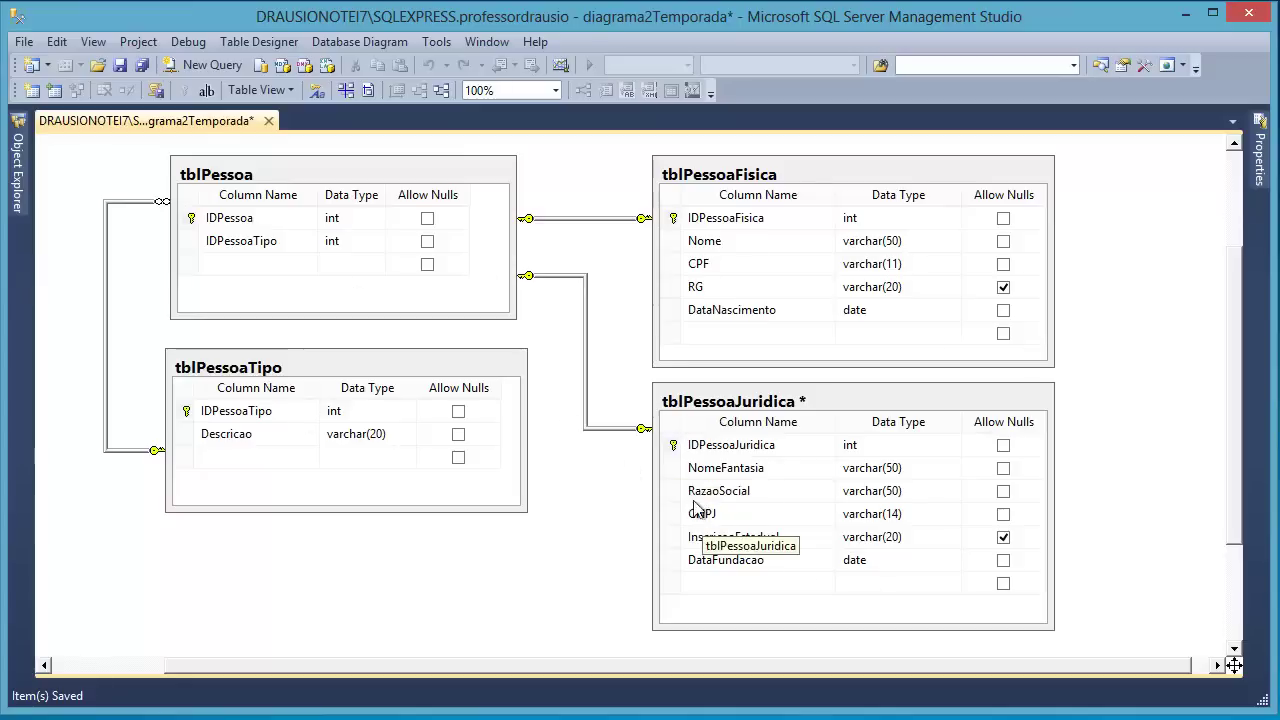
{"action": "left_click", "coordinate": [120, 65]}
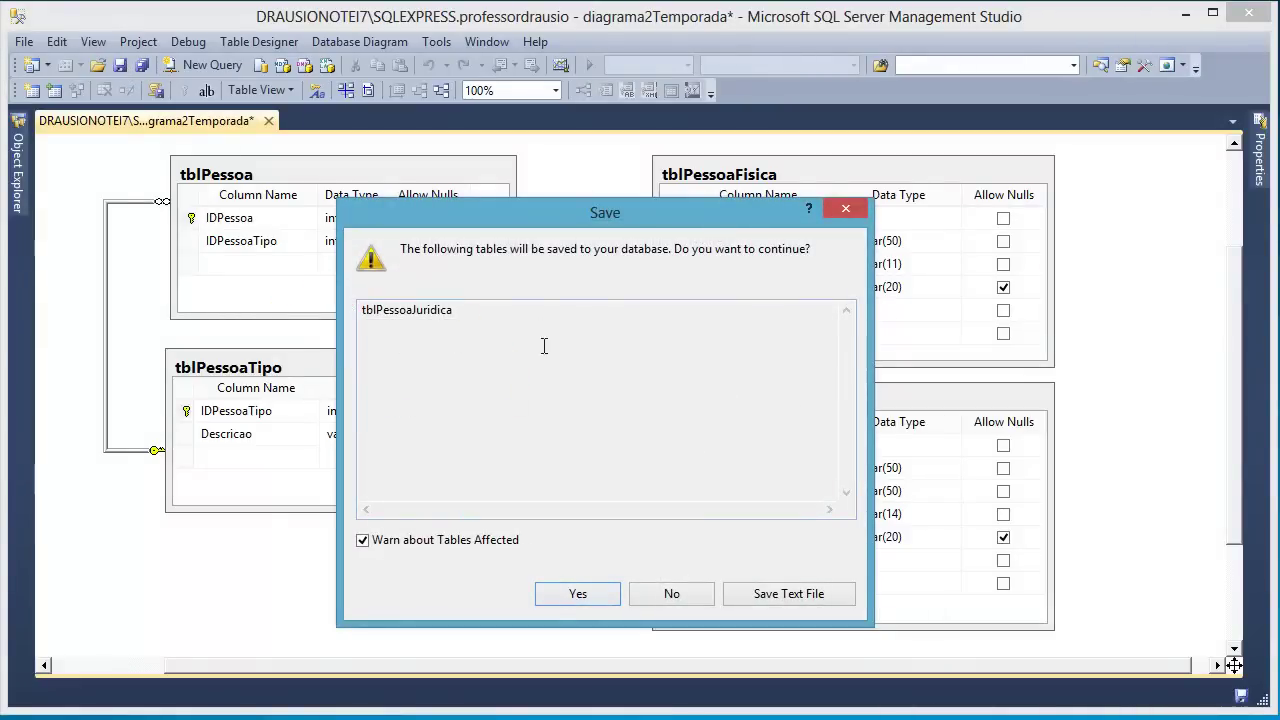
{"action": "left_click", "coordinate": [580, 595]}
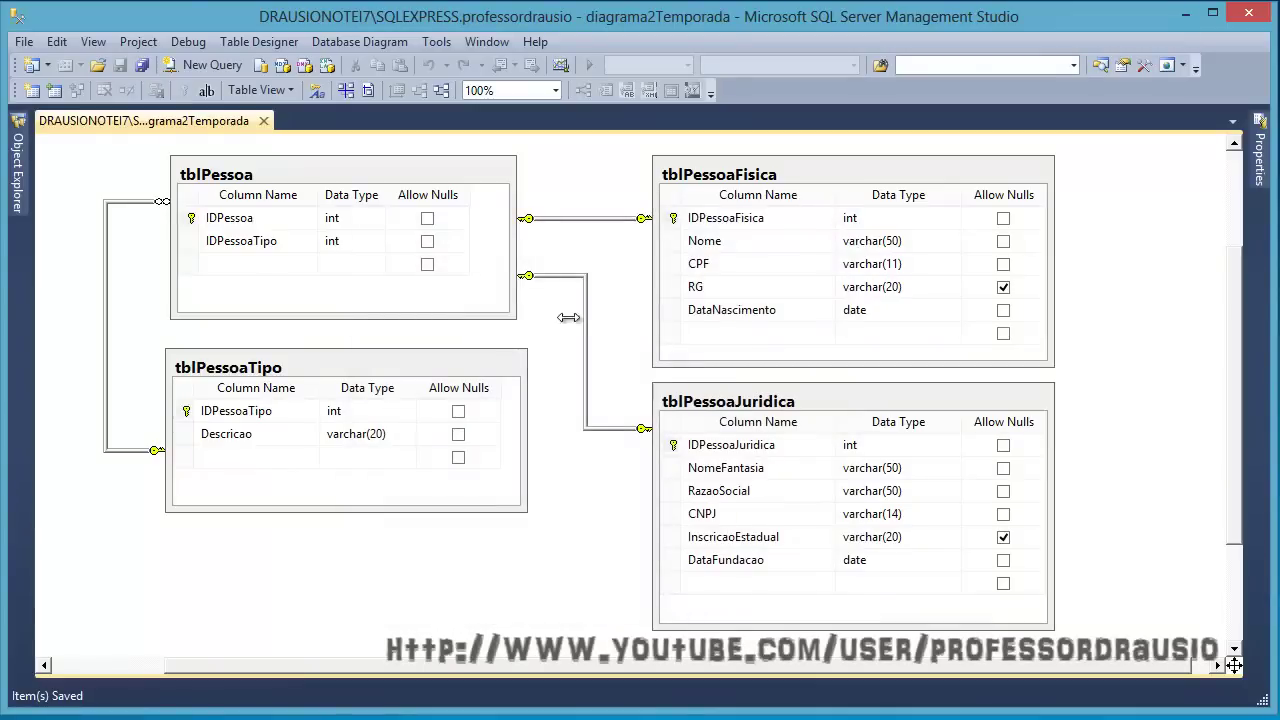